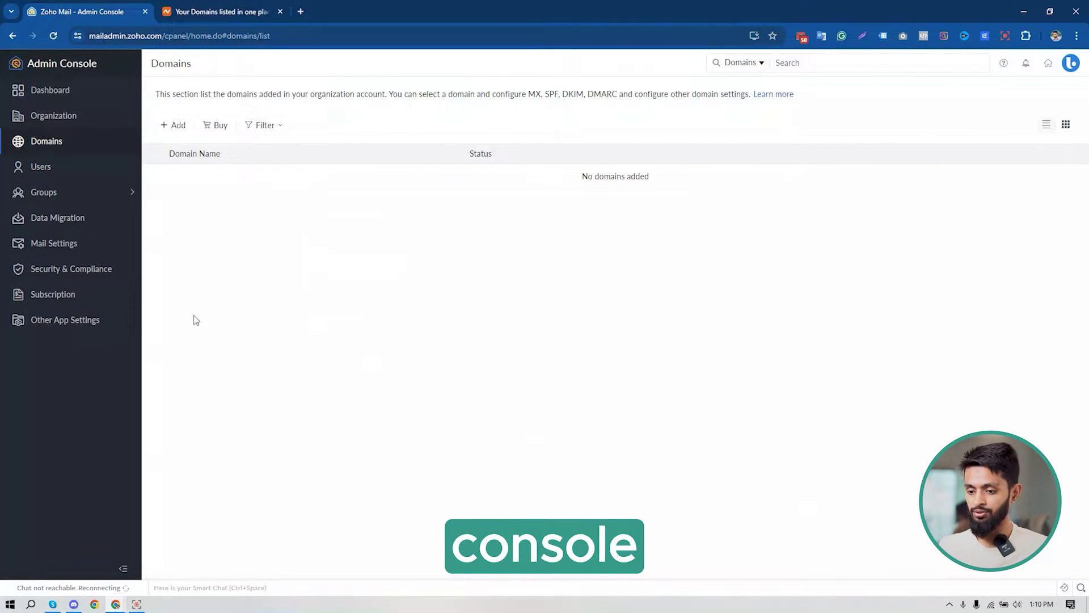
# Add the domain in Zoho Mail, pasting its name copied from Namecheap.
pyautogui.click(206, 5)
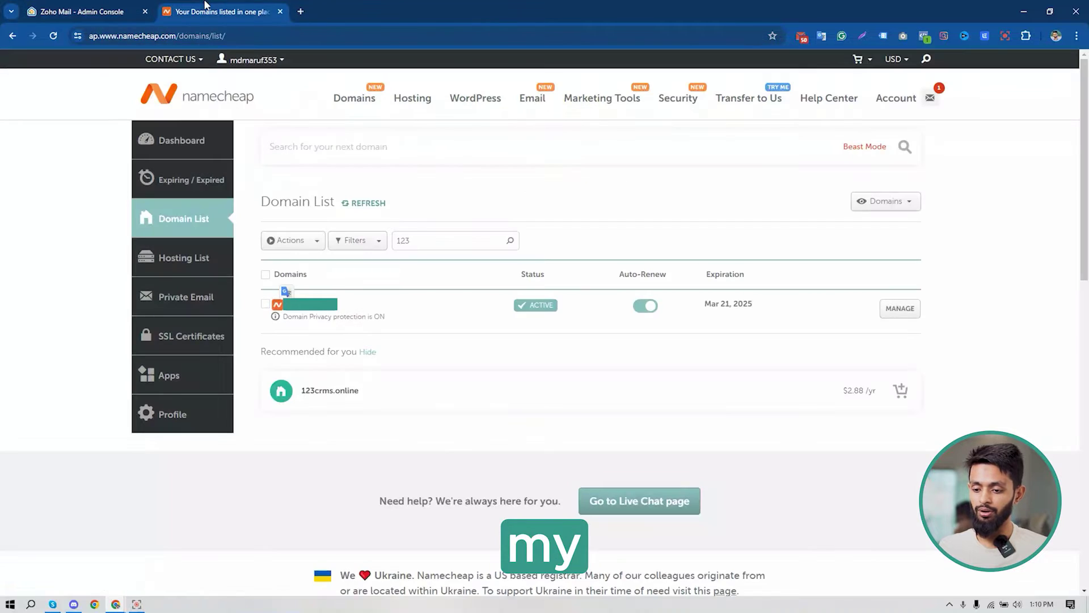
pyautogui.click(94, 6)
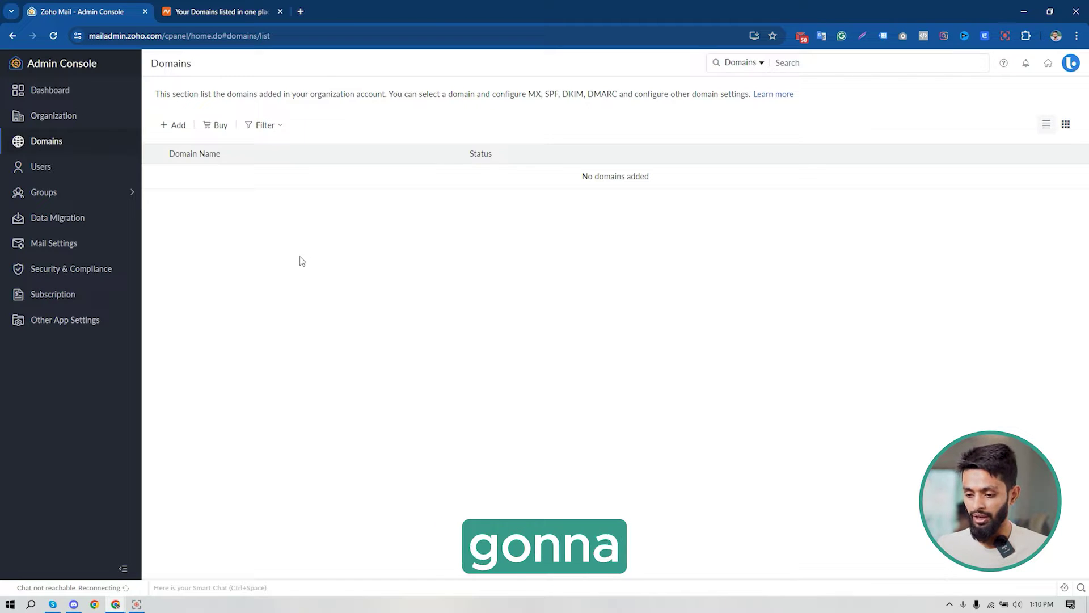
pyautogui.click(176, 126)
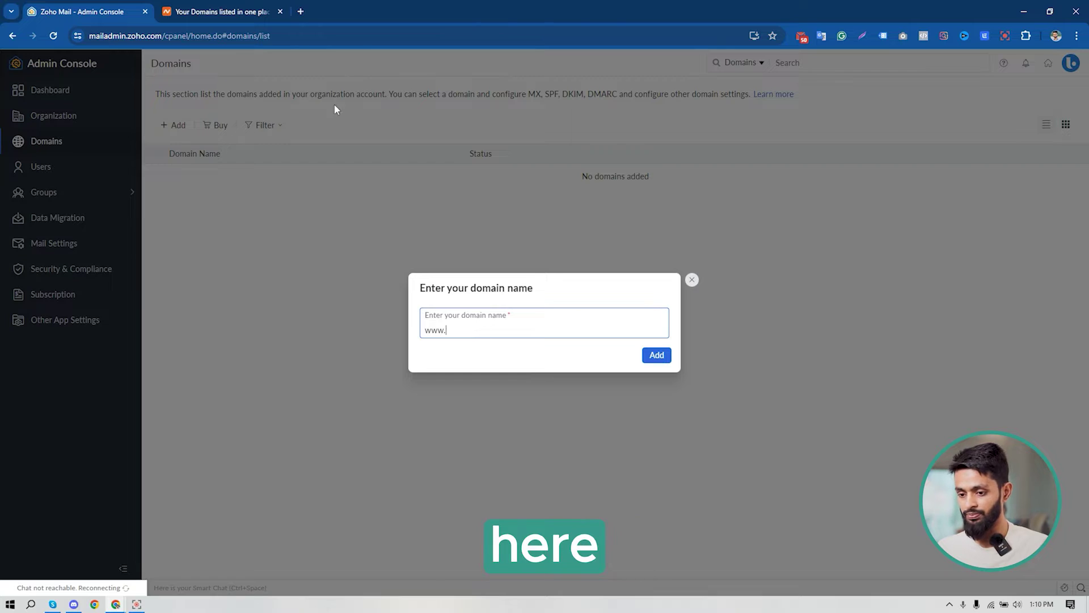
pyautogui.click(227, 11)
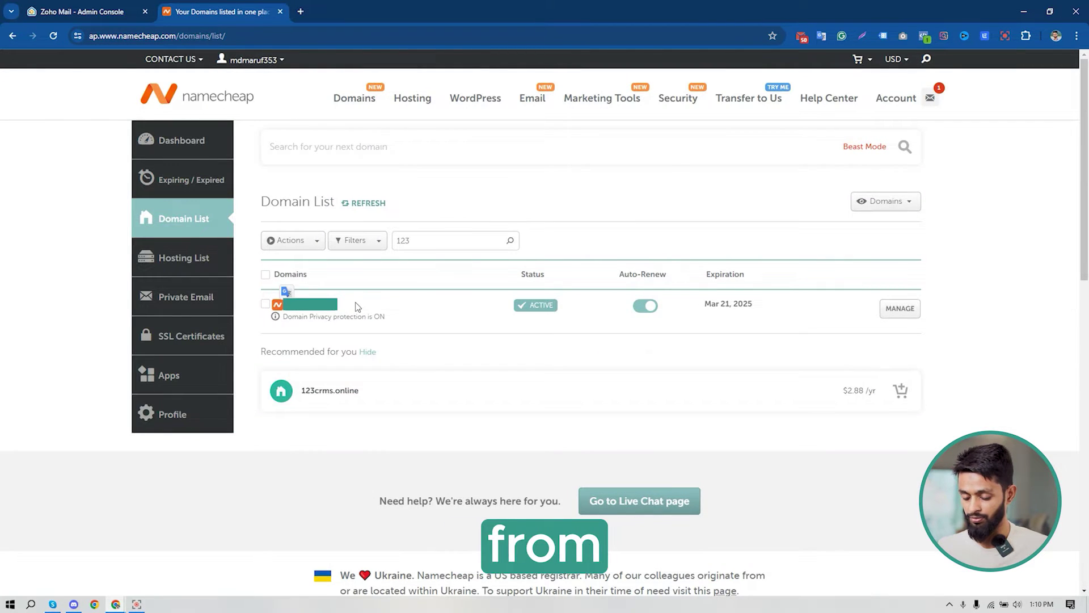
pyautogui.click(86, 11)
pyautogui.hotkey('ctrl', 'v')
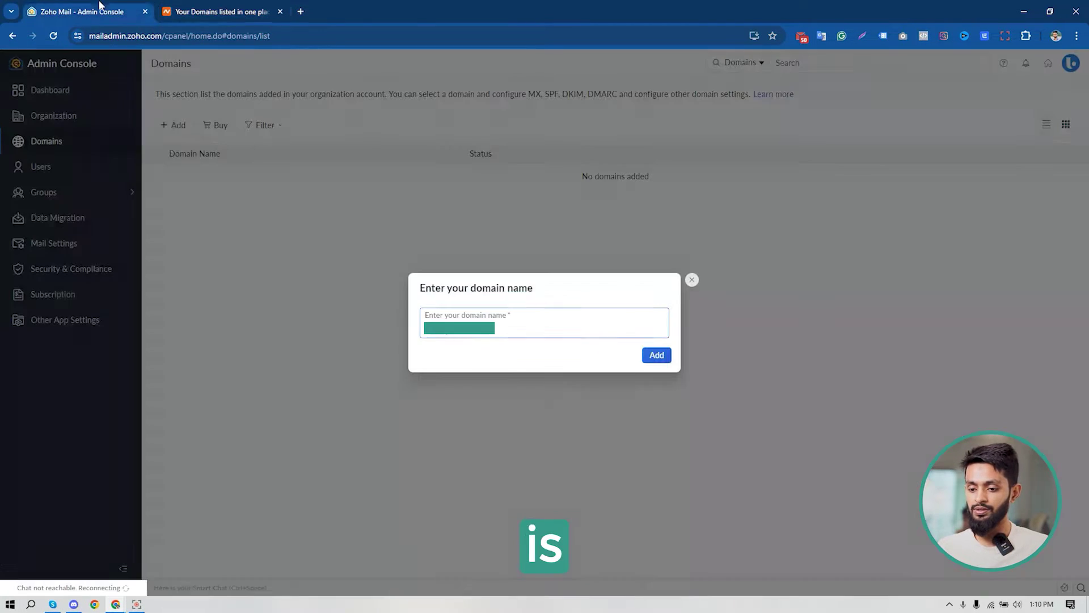
pyautogui.click(652, 359)
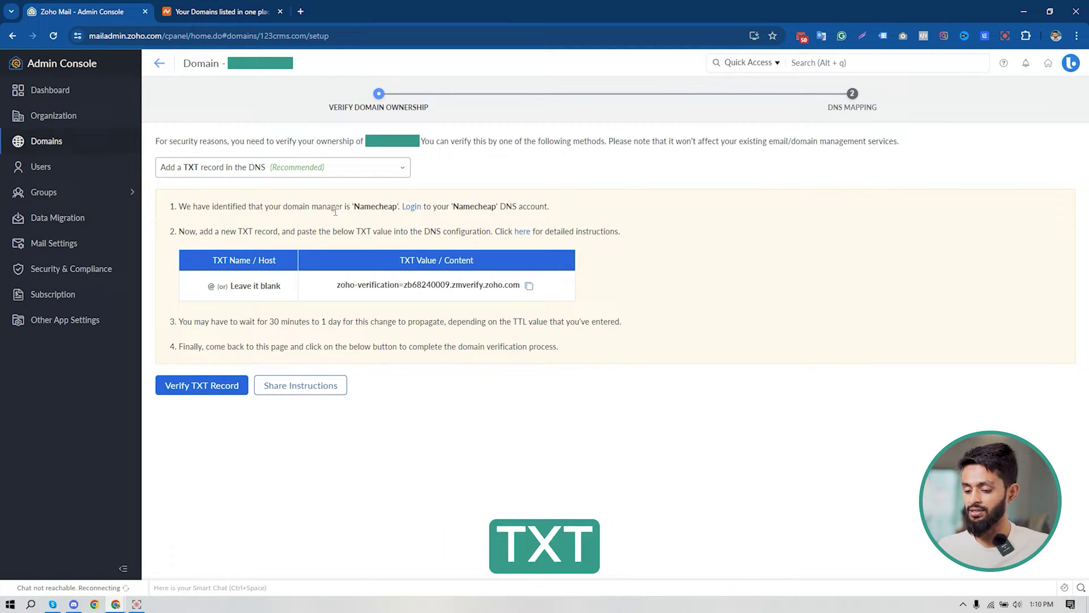
# Copy the TXT verification value and open the domain's management page in Namecheap.
pyautogui.click(528, 286)
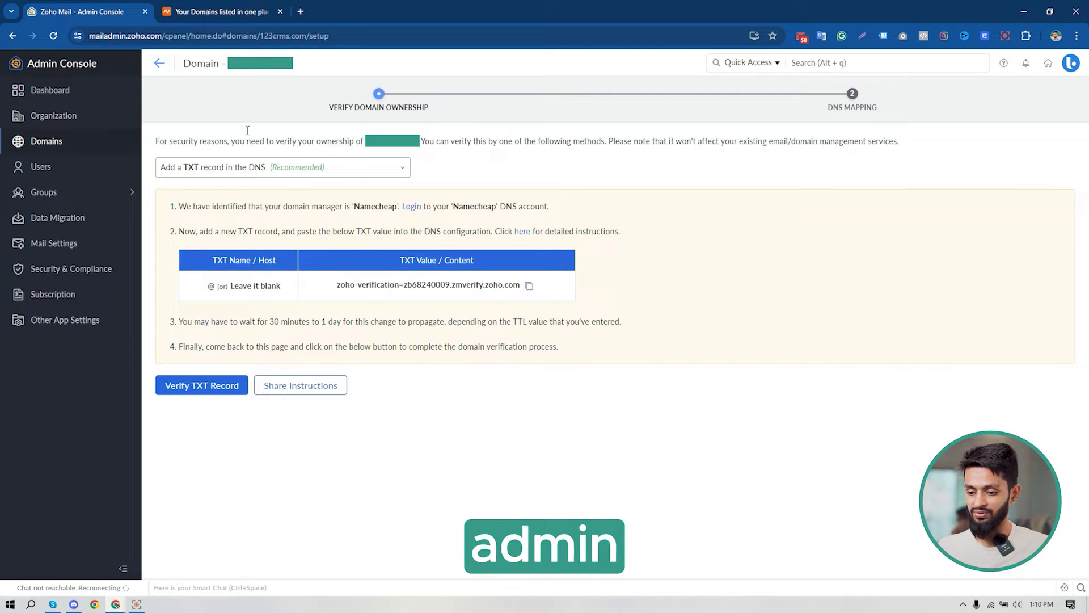
pyautogui.click(233, 5)
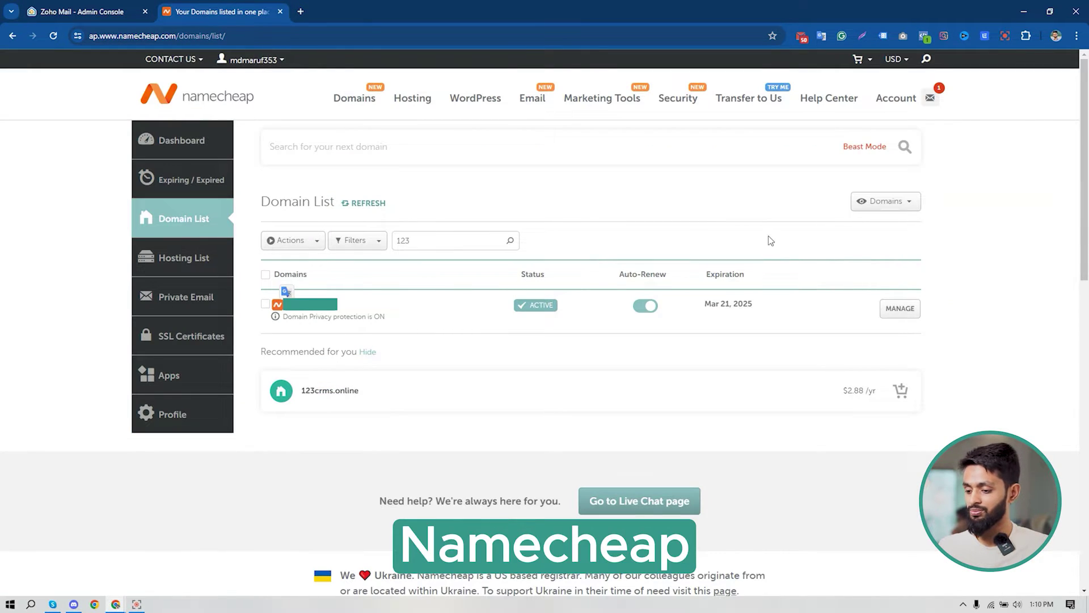
pyautogui.click(907, 312)
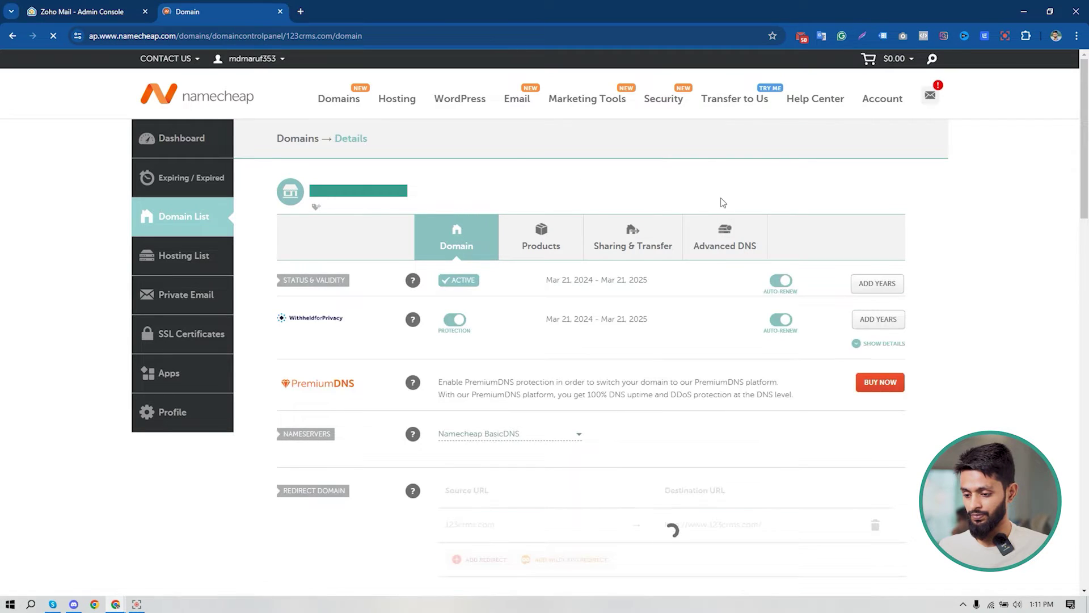
# Save a TXT record for host @ with the Zoho verification value, then try verifying it in Zoho.
pyautogui.click(717, 249)
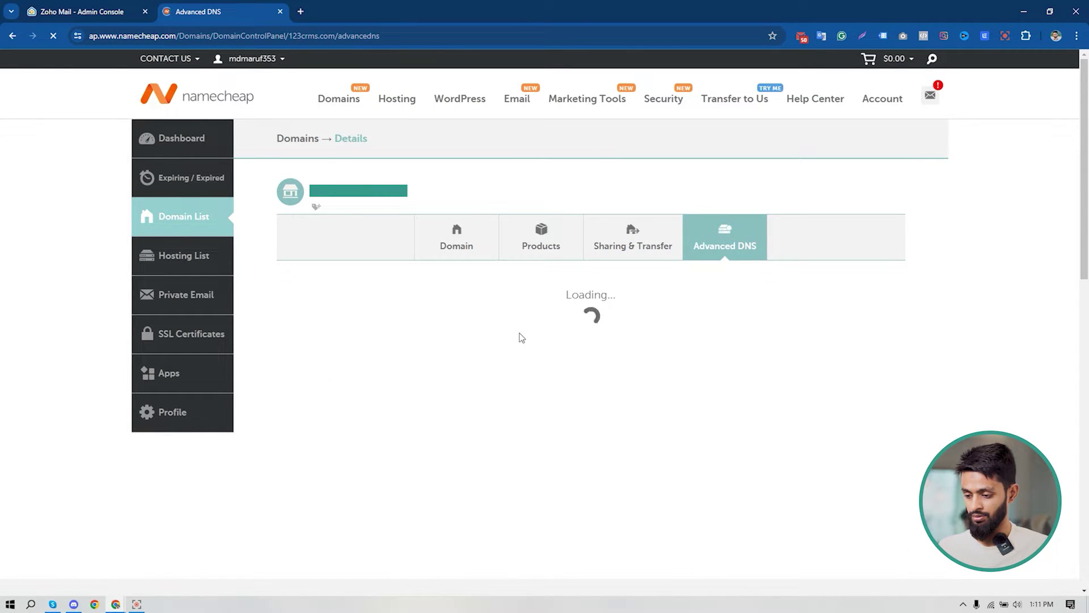
pyautogui.scroll(-3, 522, 338)
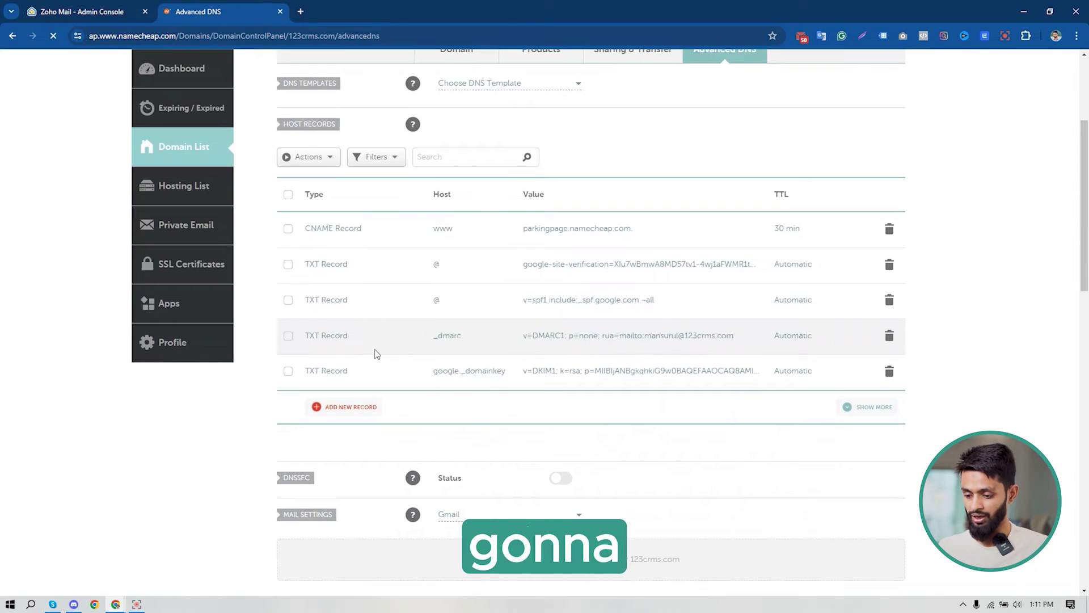
pyautogui.click(348, 411)
pyautogui.scroll(-2, 370, 282)
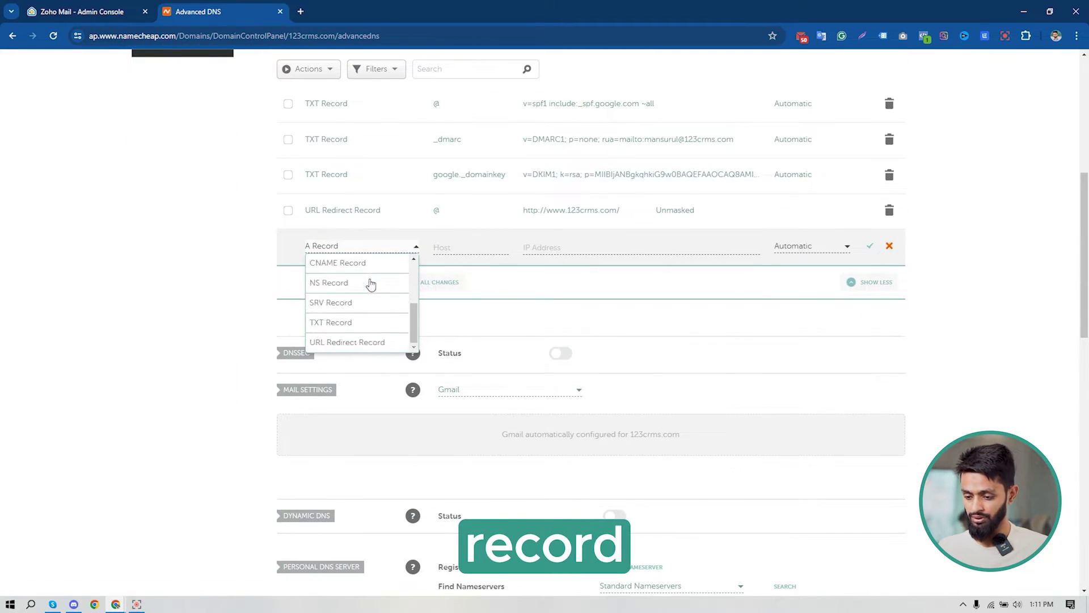
pyautogui.click(355, 323)
pyautogui.click(454, 245)
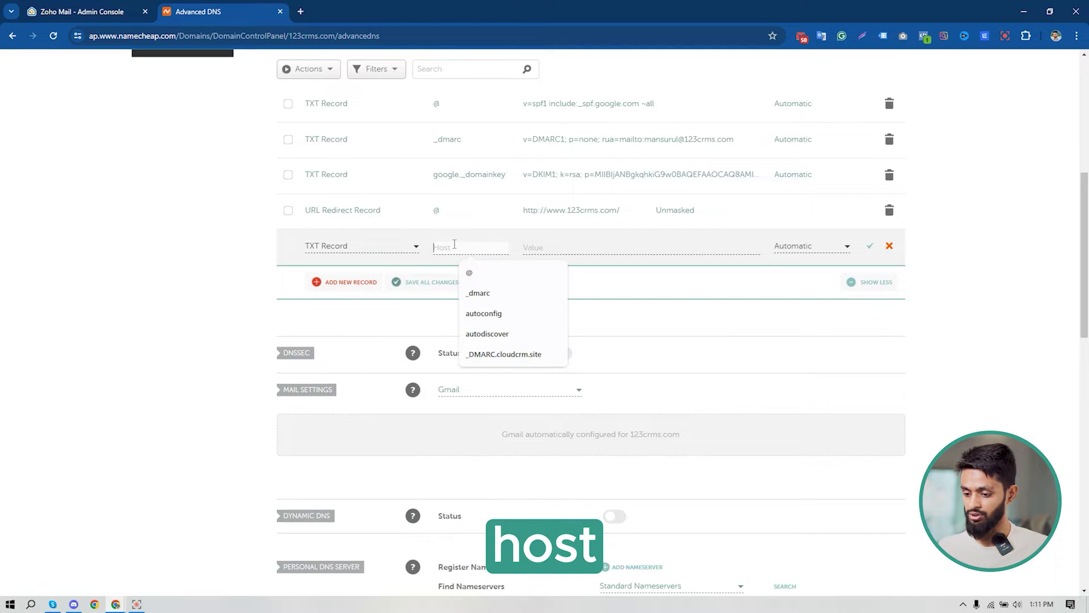
pyautogui.click(472, 270)
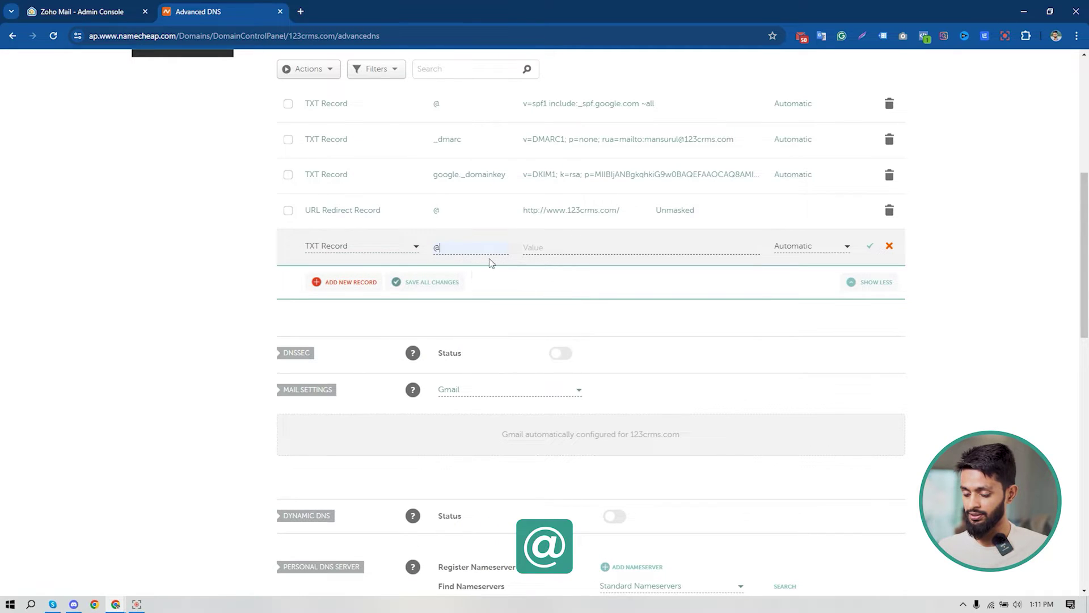
pyautogui.click(566, 248)
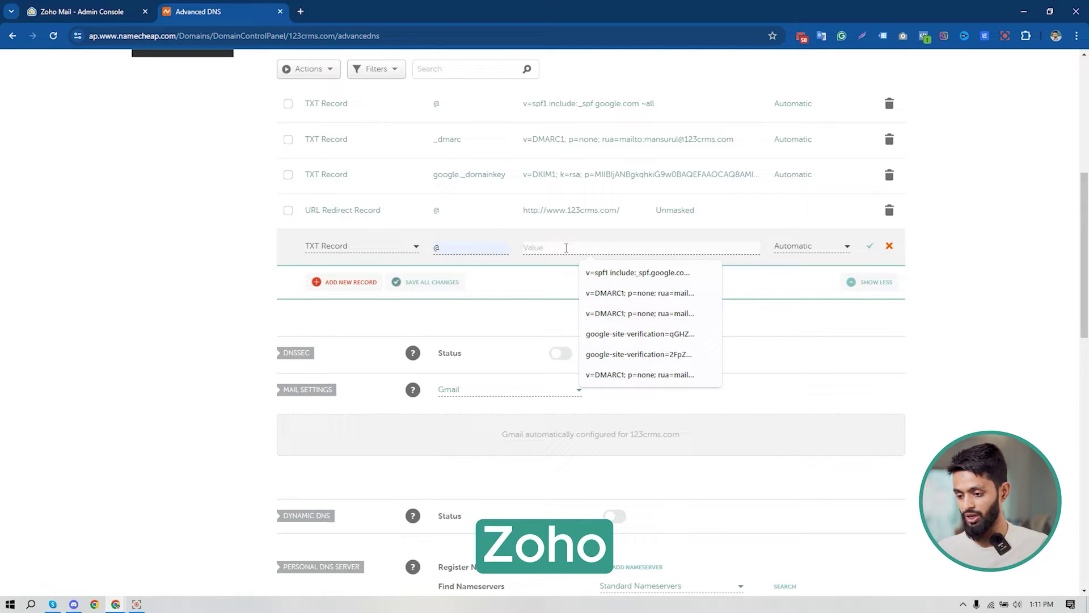
pyautogui.hotkey('ctrl', 'v')
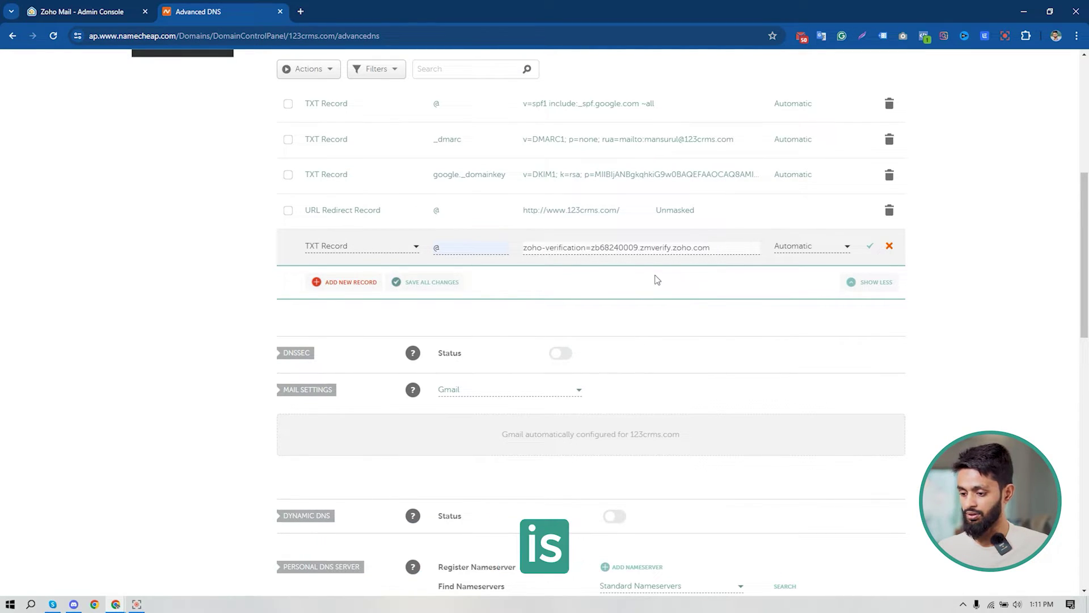
pyautogui.click(431, 283)
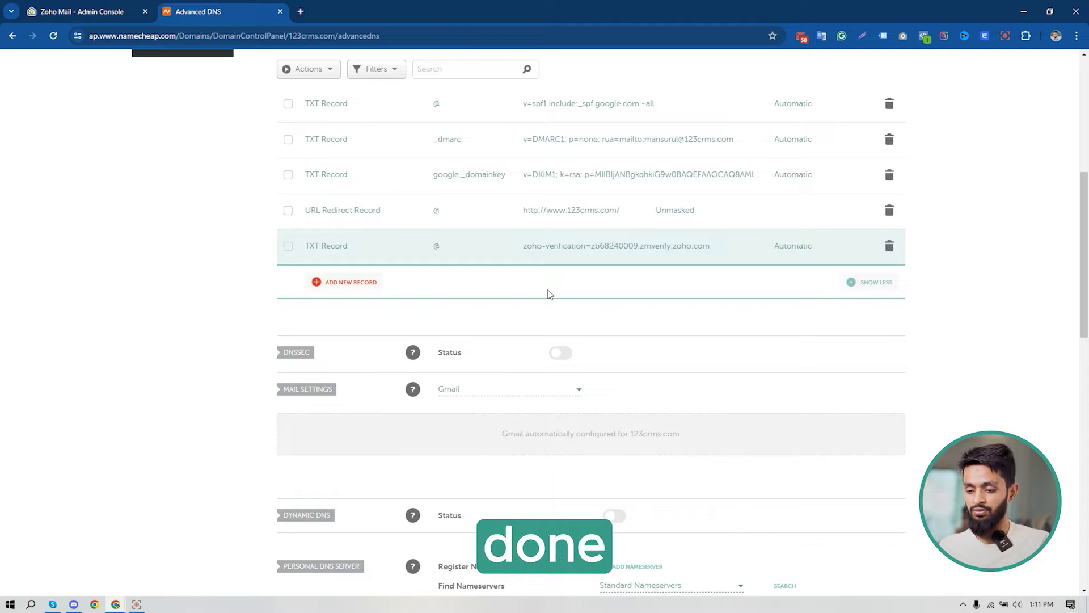
pyautogui.click(107, 11)
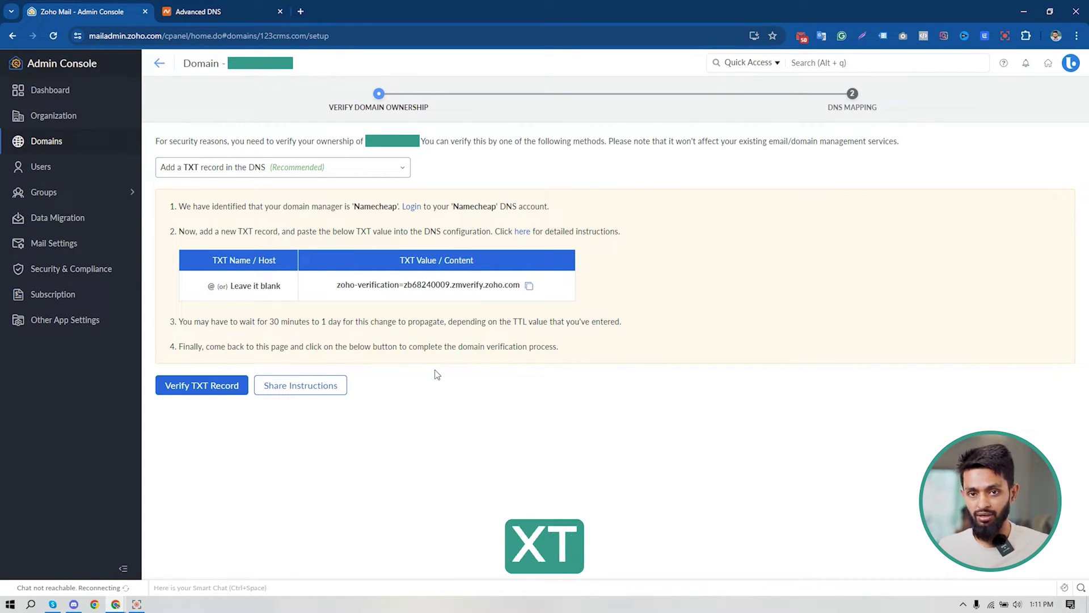
pyautogui.click(206, 386)
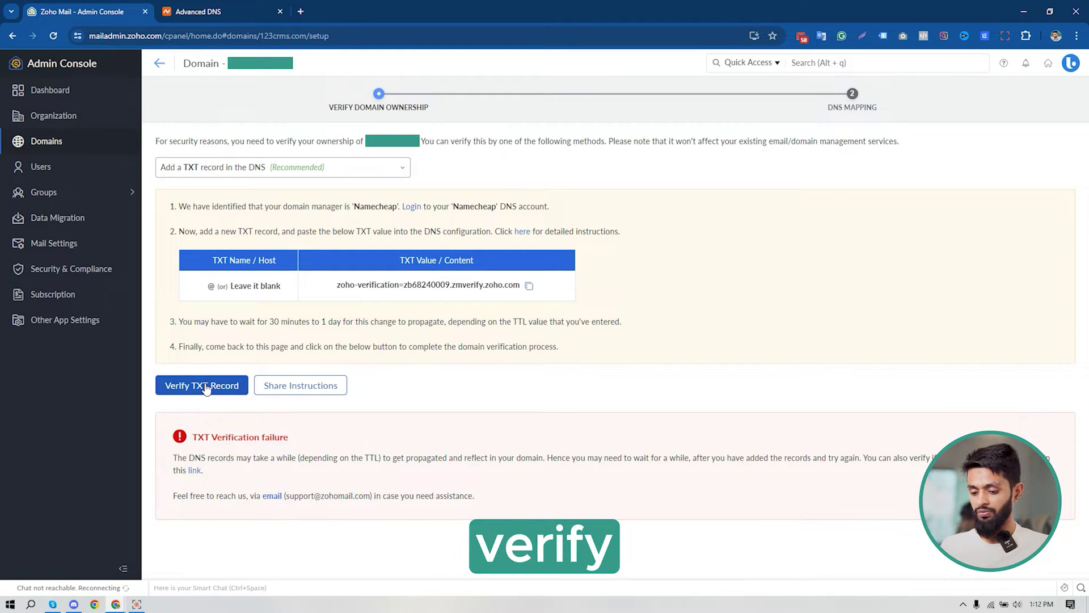
# Retry the TXT verification until the domain's ownership is confirmed.
pyautogui.click(205, 386)
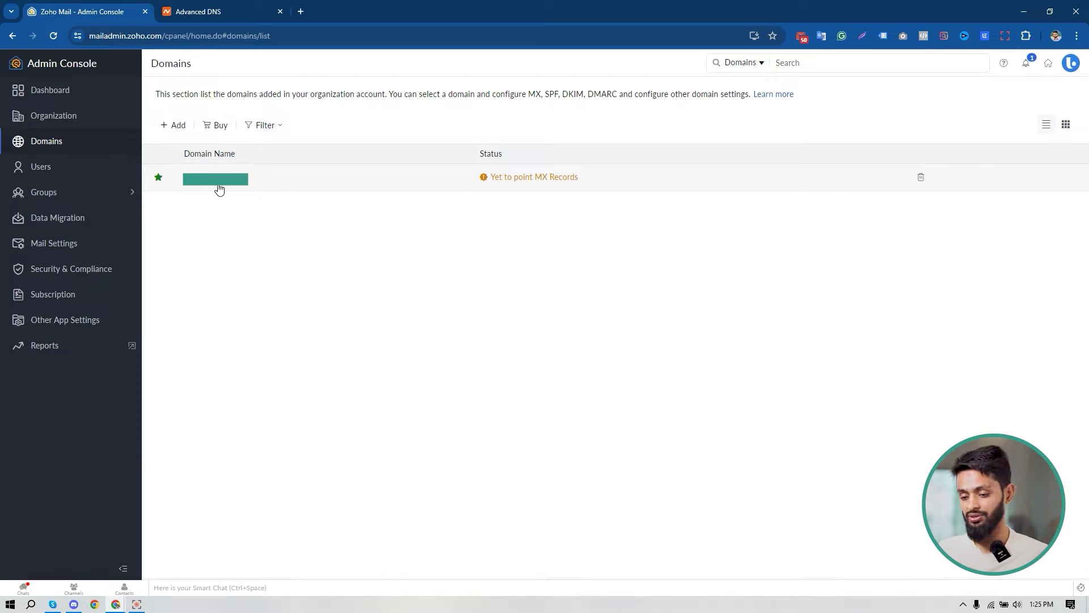
# Copy mx.zoho.com from the domain's MX records page and return to Namecheap's host records.
pyautogui.click(221, 183)
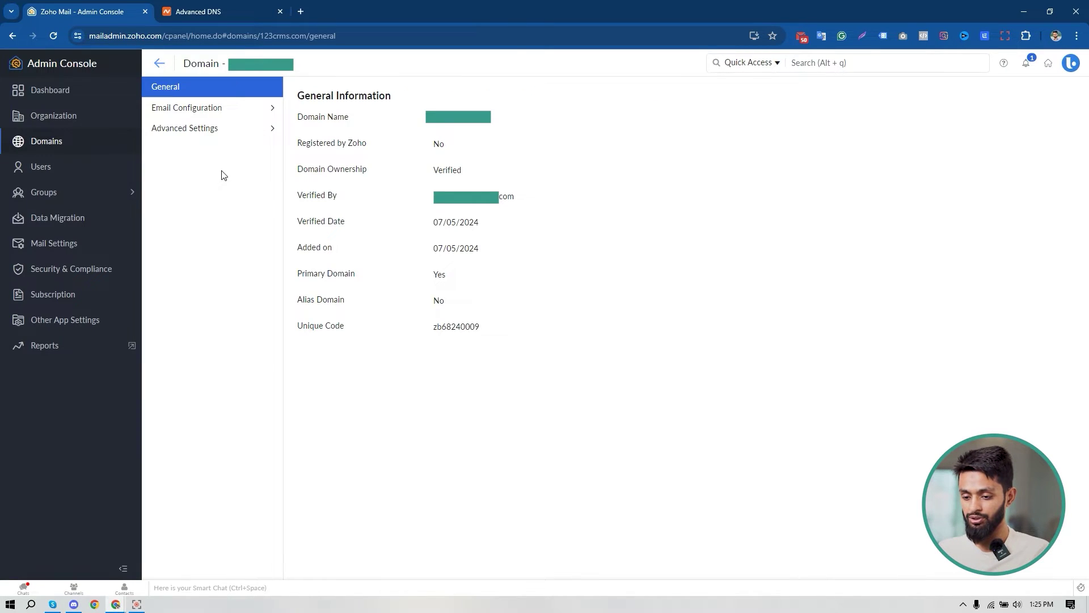
pyautogui.click(231, 115)
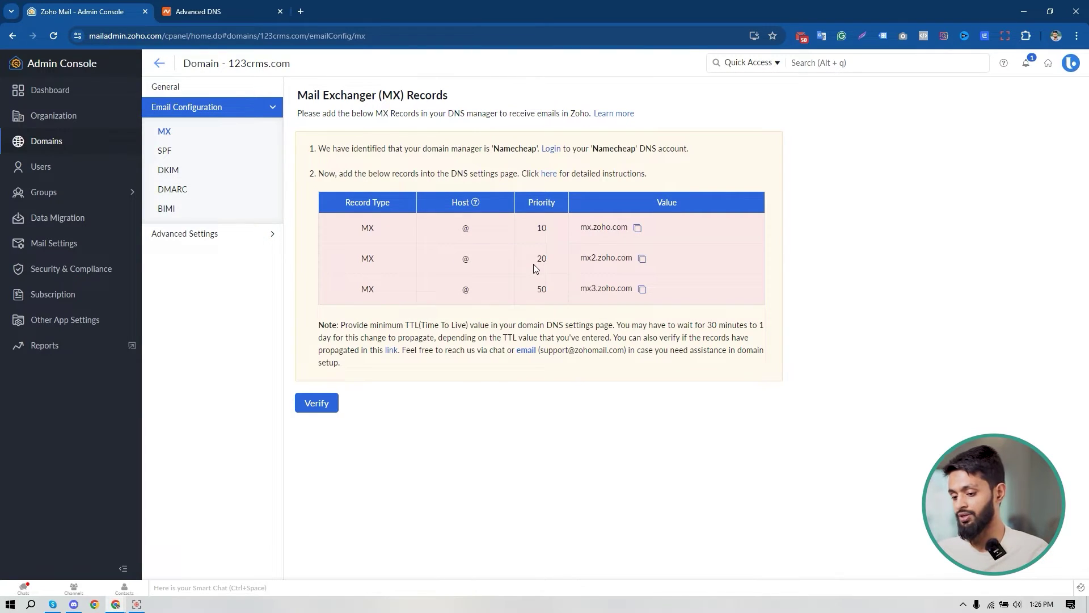
pyautogui.click(638, 228)
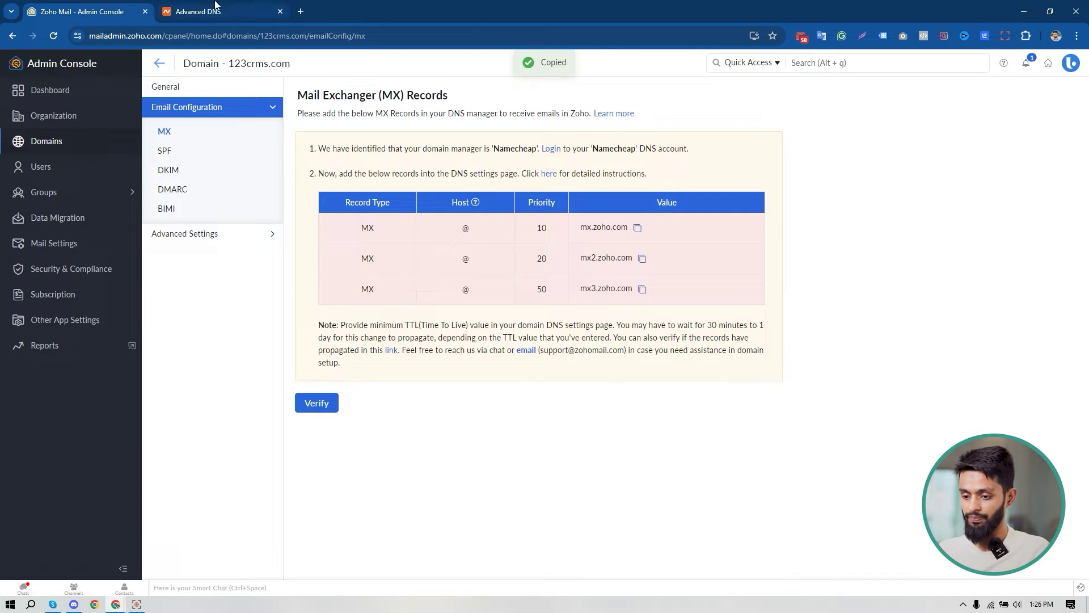
pyautogui.click(214, 7)
pyautogui.scroll(-1, 610, 176)
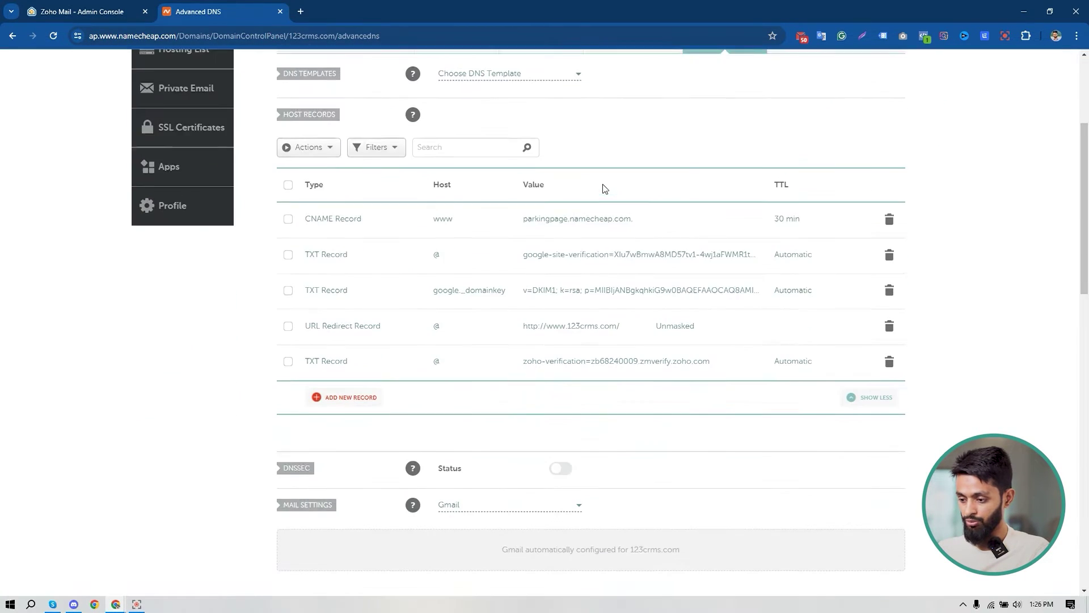
# Switch mail settings to Custom MX and save an @ MX record mx.zoho.com with priority 10.
pyautogui.scroll(-4, 494, 351)
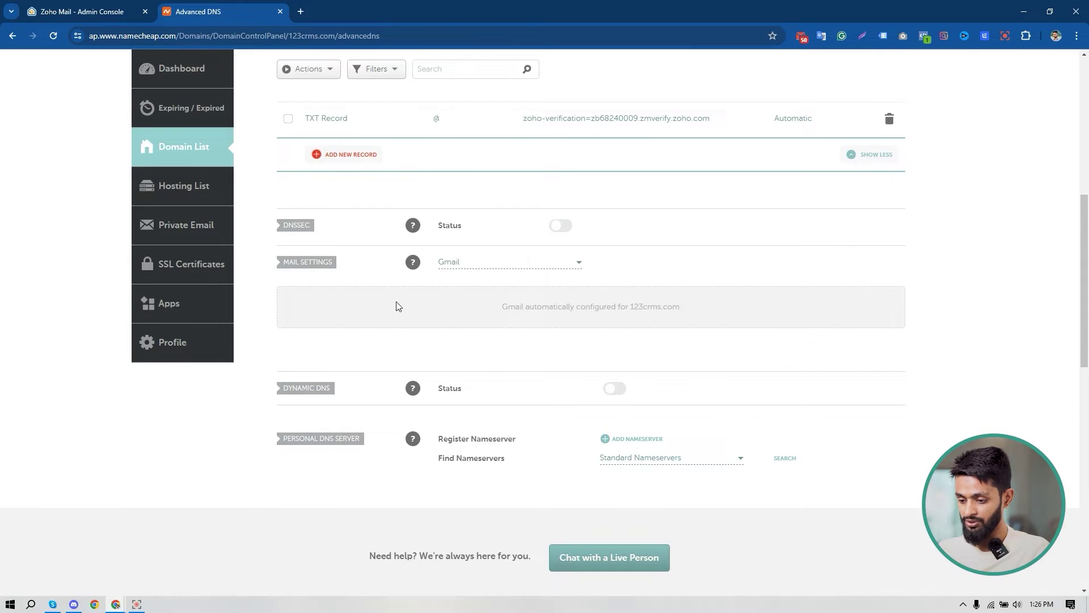
pyautogui.click(519, 268)
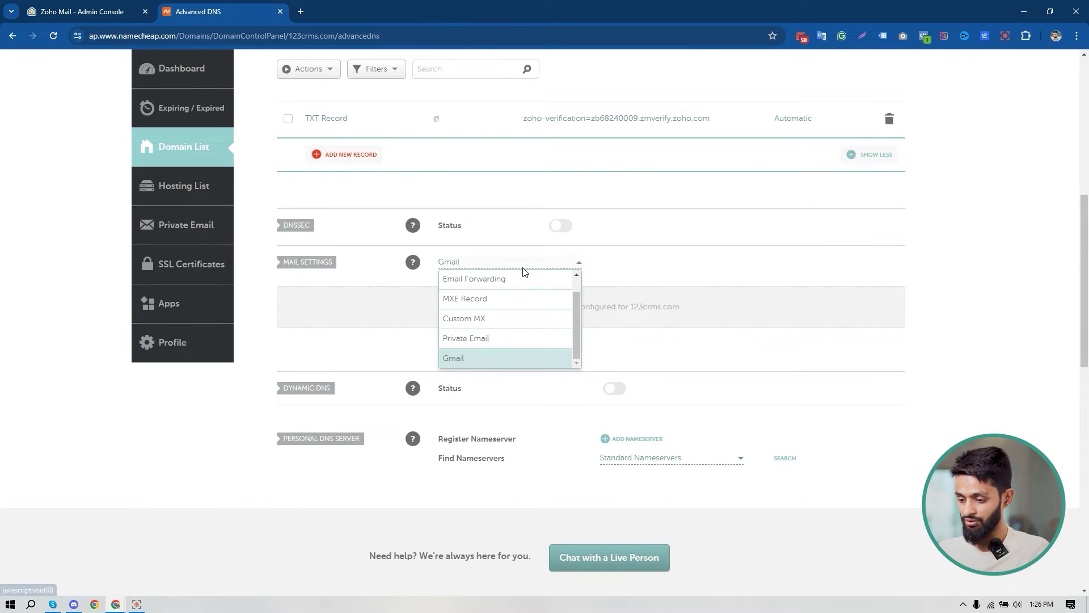
pyautogui.click(508, 319)
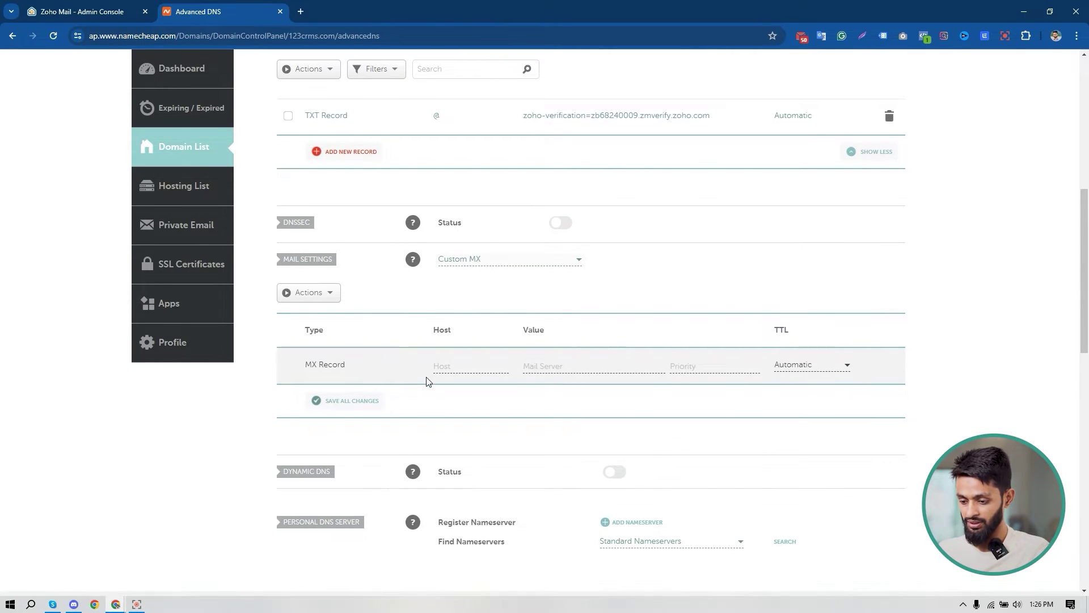
pyautogui.scroll(-2, 472, 285)
pyautogui.click(468, 253)
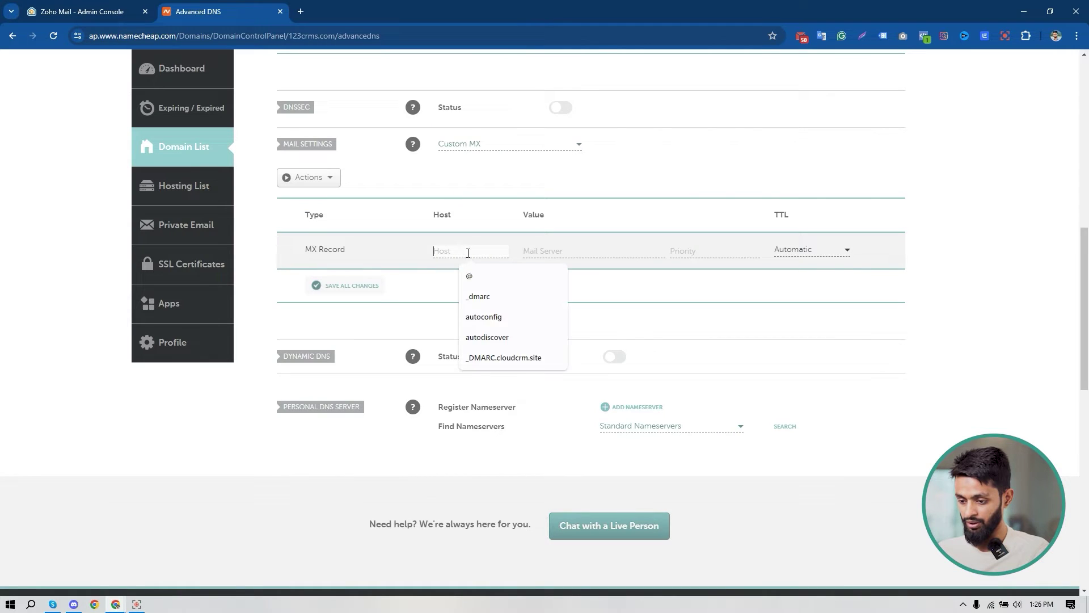
pyautogui.click(470, 277)
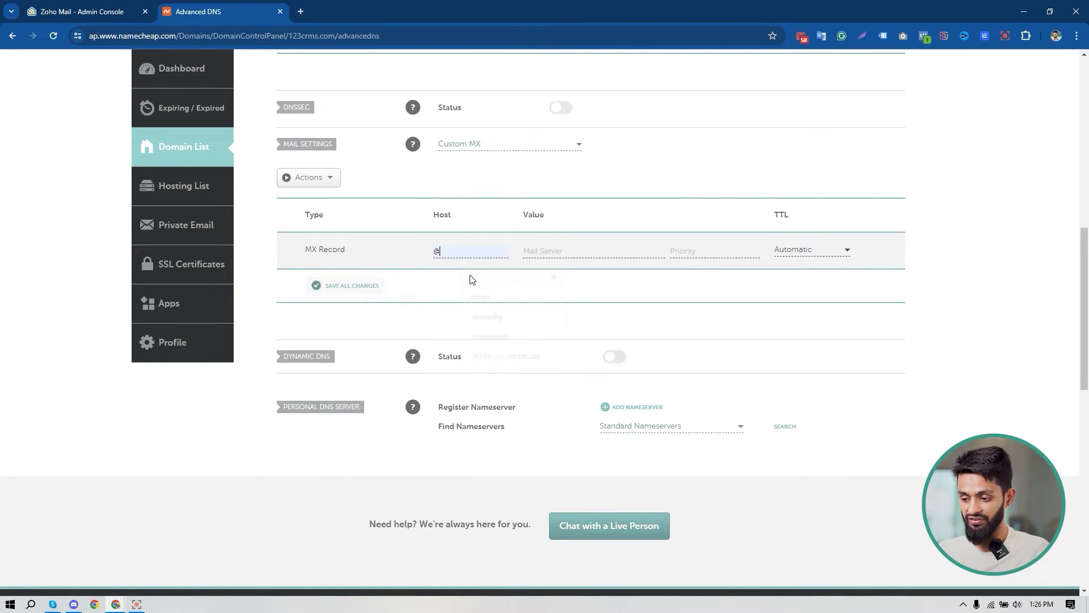
pyautogui.click(554, 252)
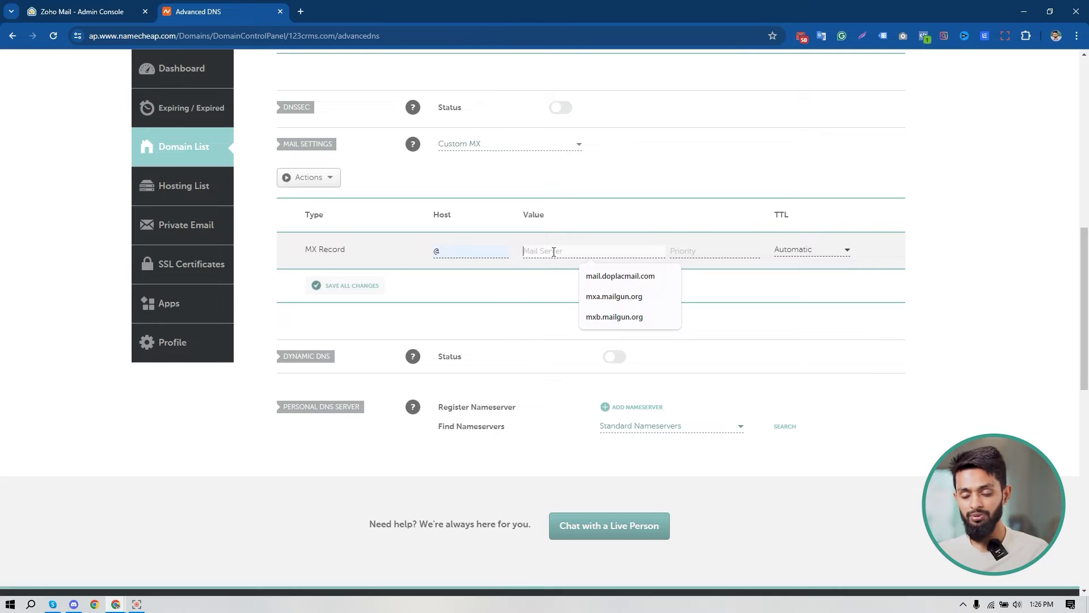
pyautogui.hotkey('ctrl', 'v')
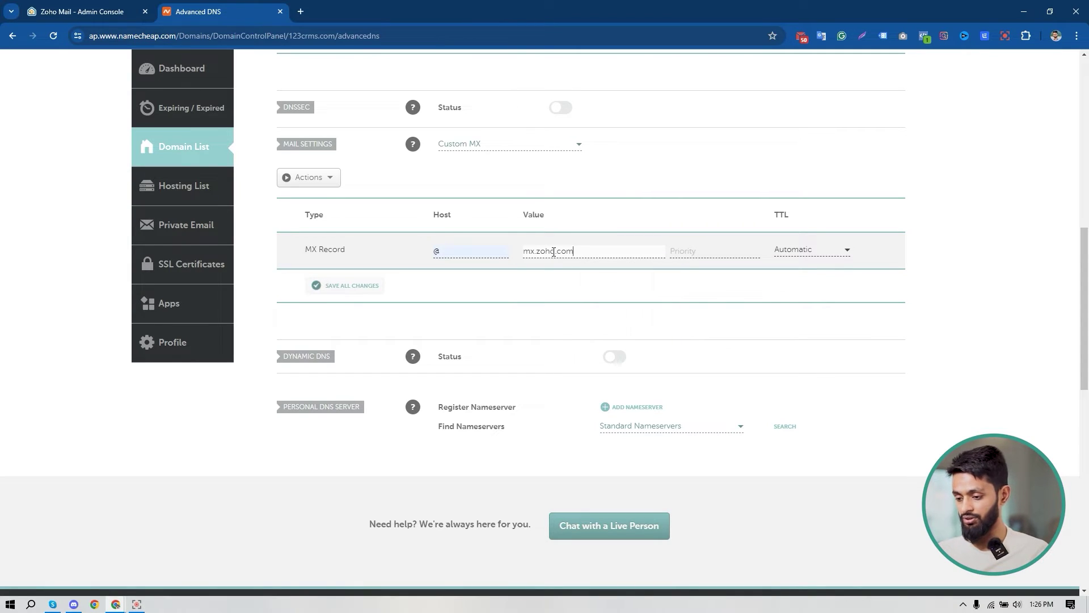
pyautogui.click(688, 255)
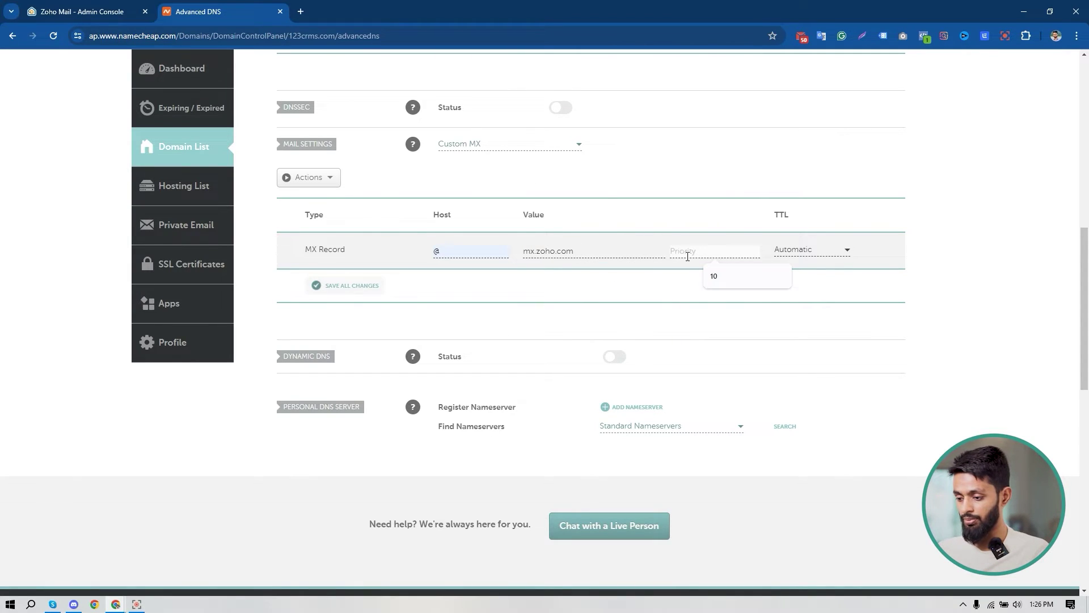
pyautogui.click(724, 277)
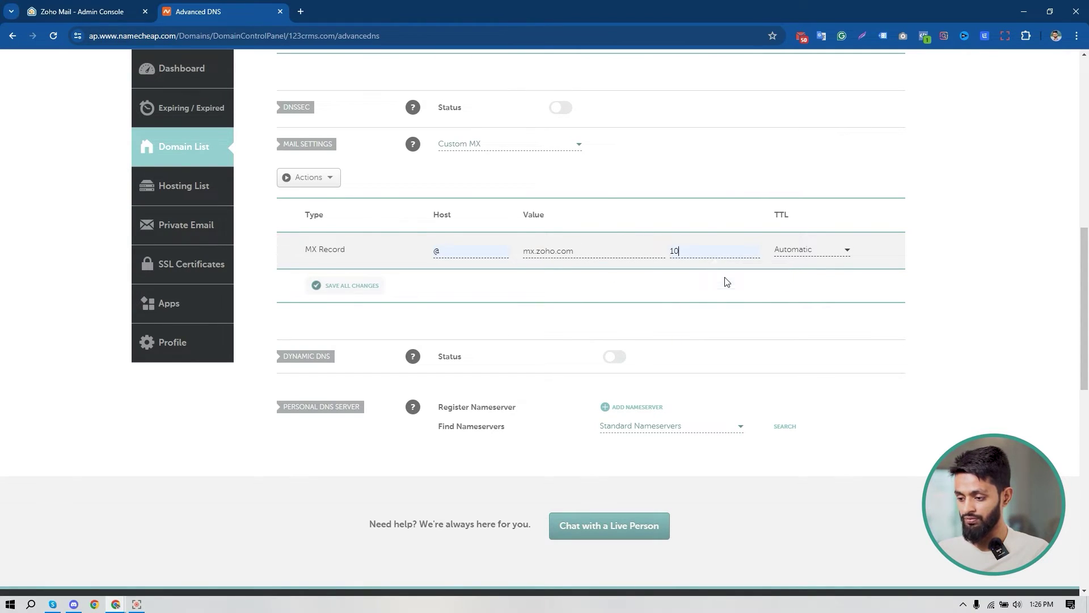
pyautogui.click(360, 286)
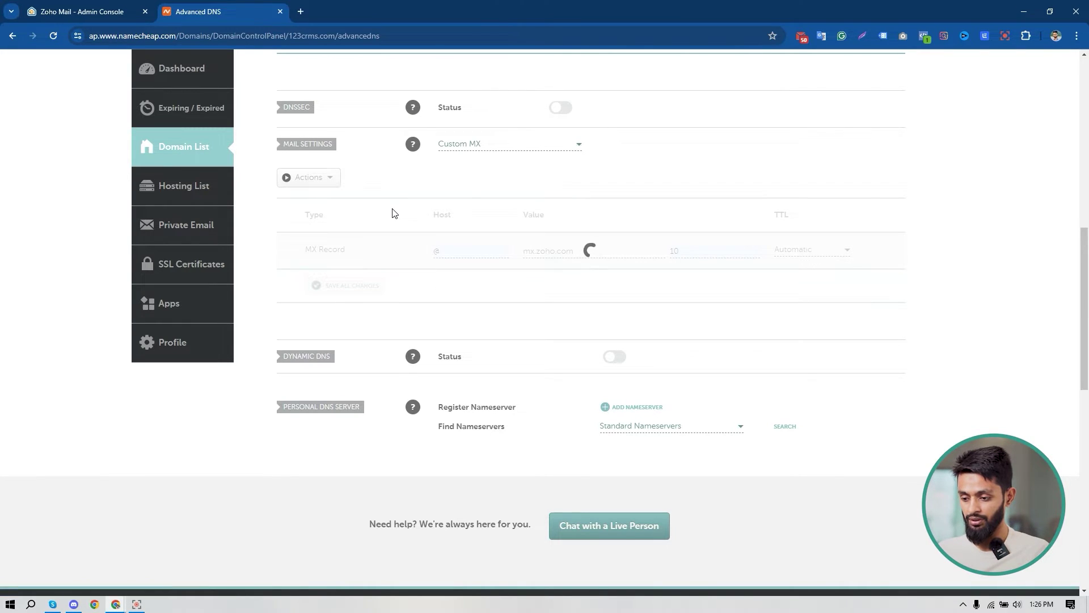
# Copy mx2.zoho.com from Zoho and save it as an @ MX record with priority 20.
pyautogui.click(96, 6)
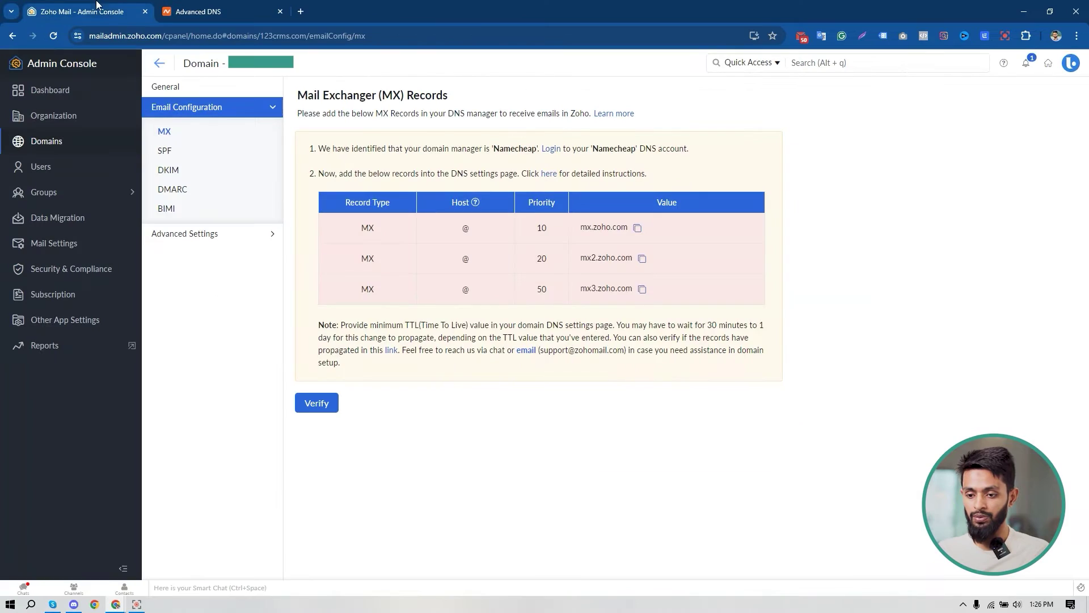
pyautogui.click(642, 259)
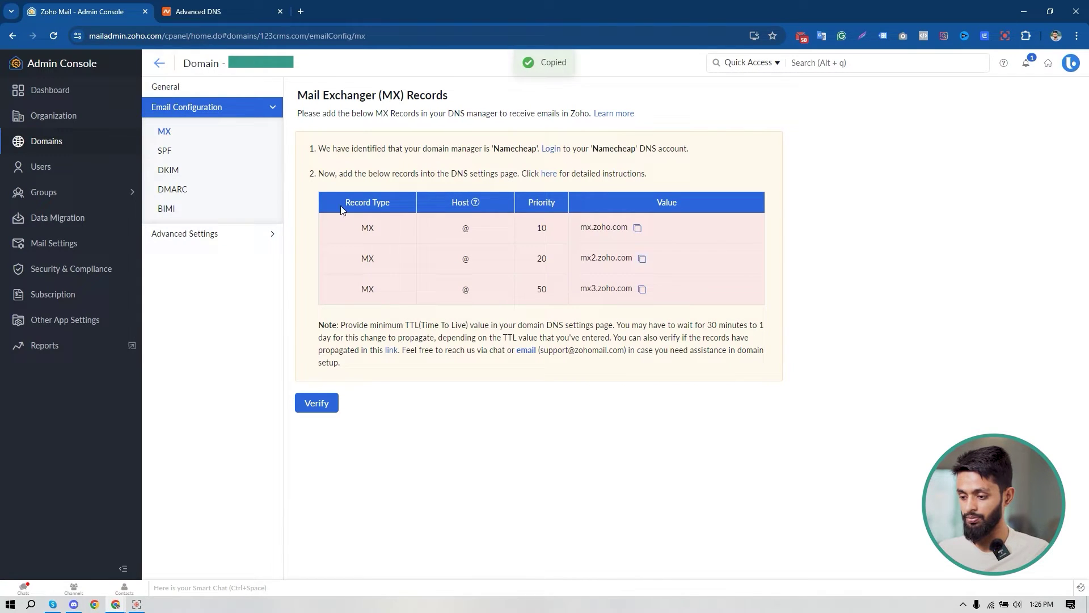
pyautogui.click(222, 12)
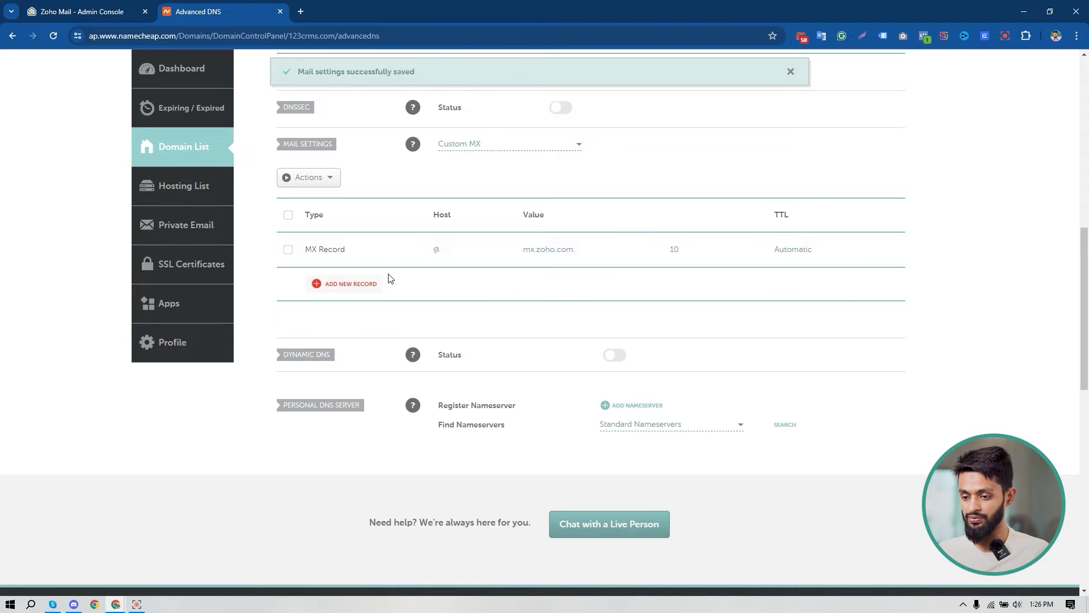
pyautogui.click(355, 290)
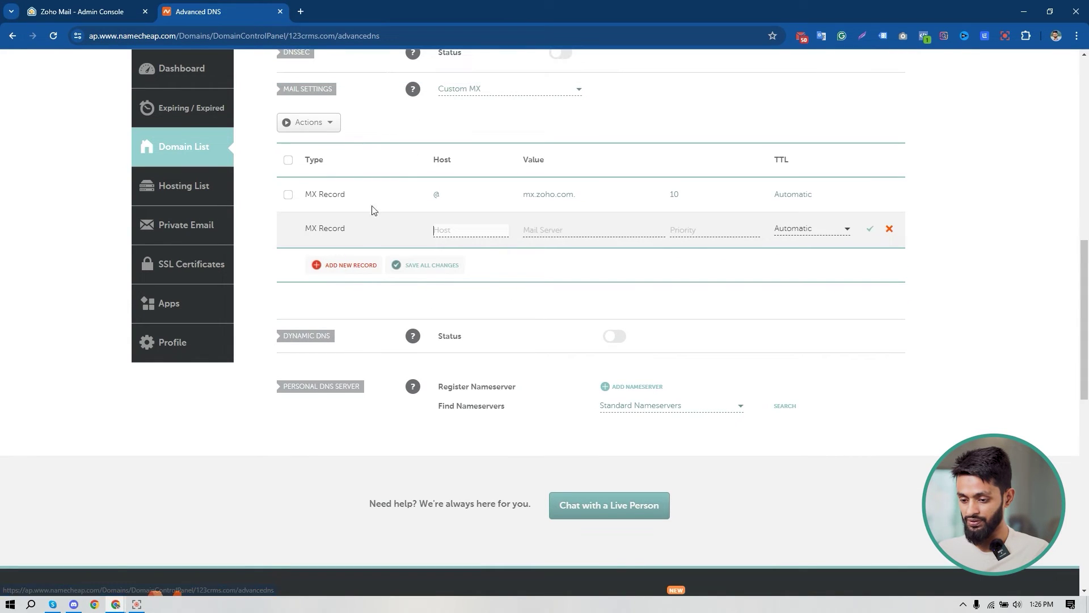
pyautogui.click(478, 234)
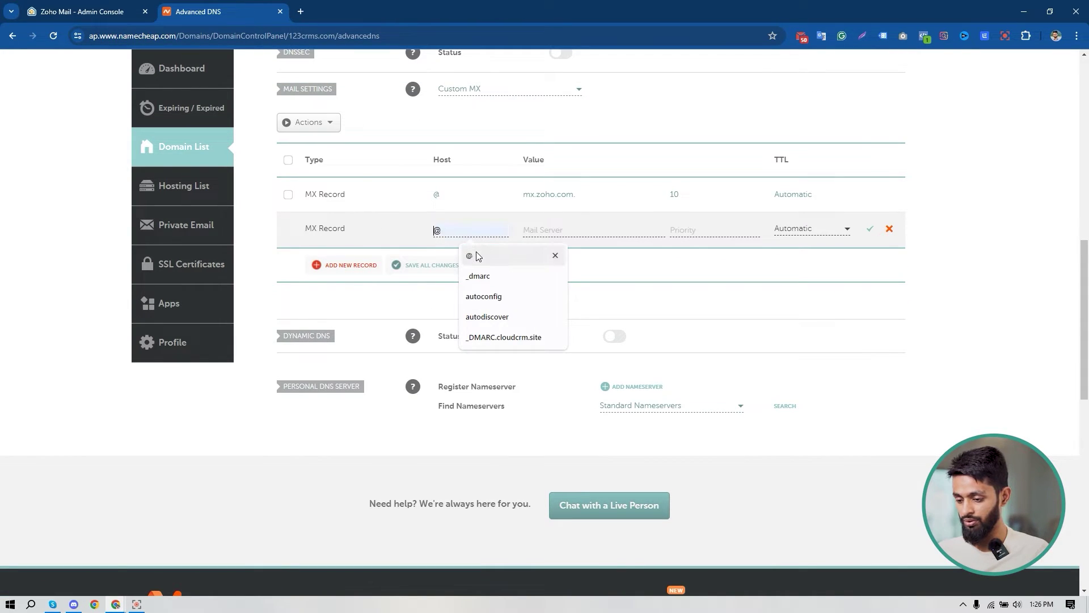
pyautogui.click(475, 256)
pyautogui.click(556, 225)
pyautogui.hotkey('ctrl', 'v')
pyautogui.click(701, 230)
pyautogui.write('20')
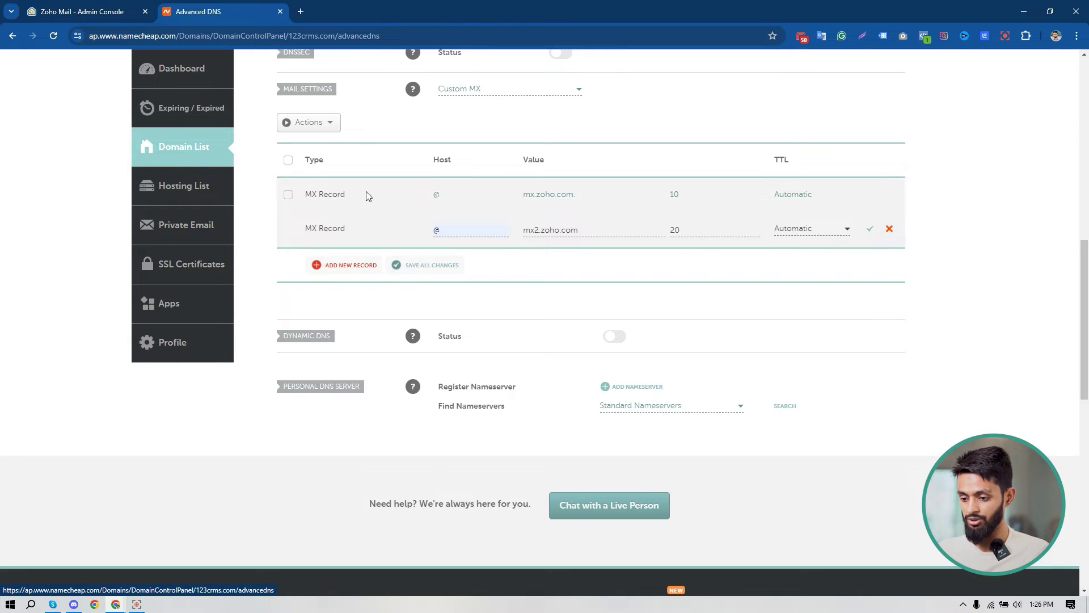
pyautogui.click(417, 270)
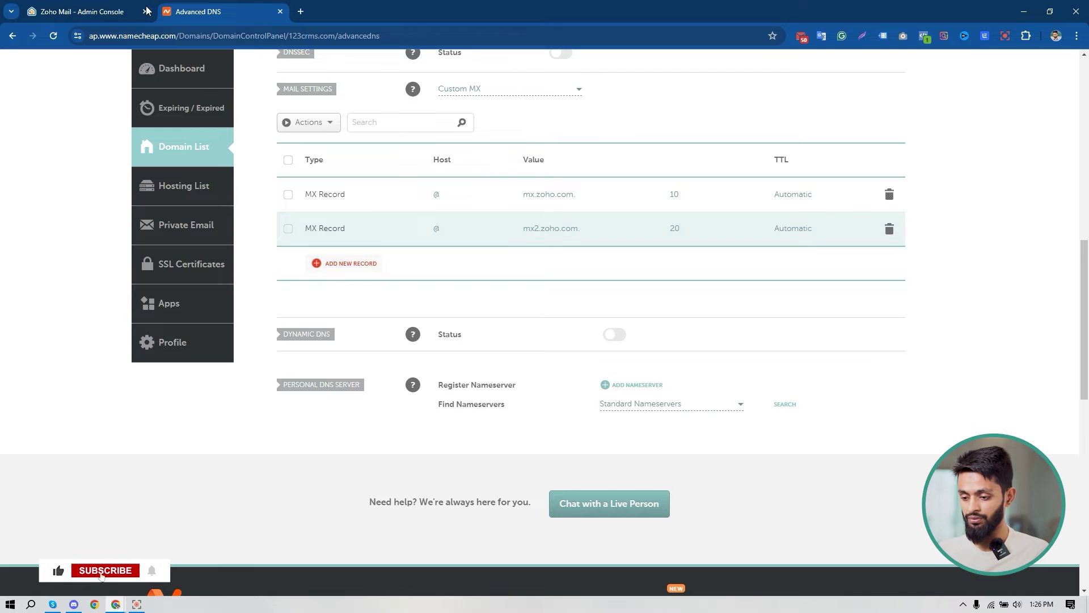
# Copy mx3.zoho.com from Zoho and save it as an @ MX record with priority 50.
pyautogui.click(99, 10)
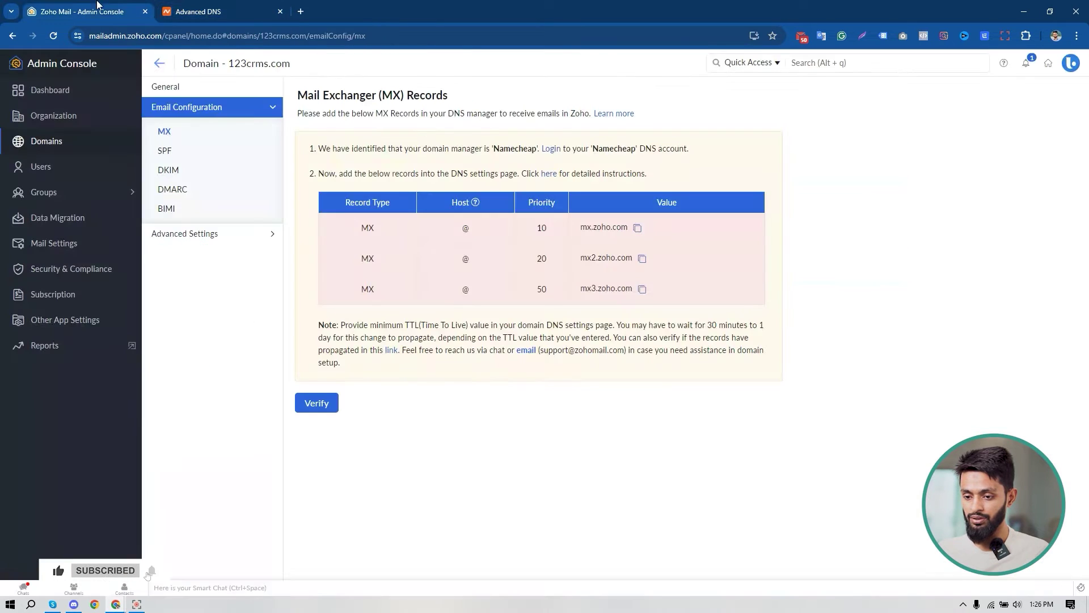
pyautogui.click(642, 289)
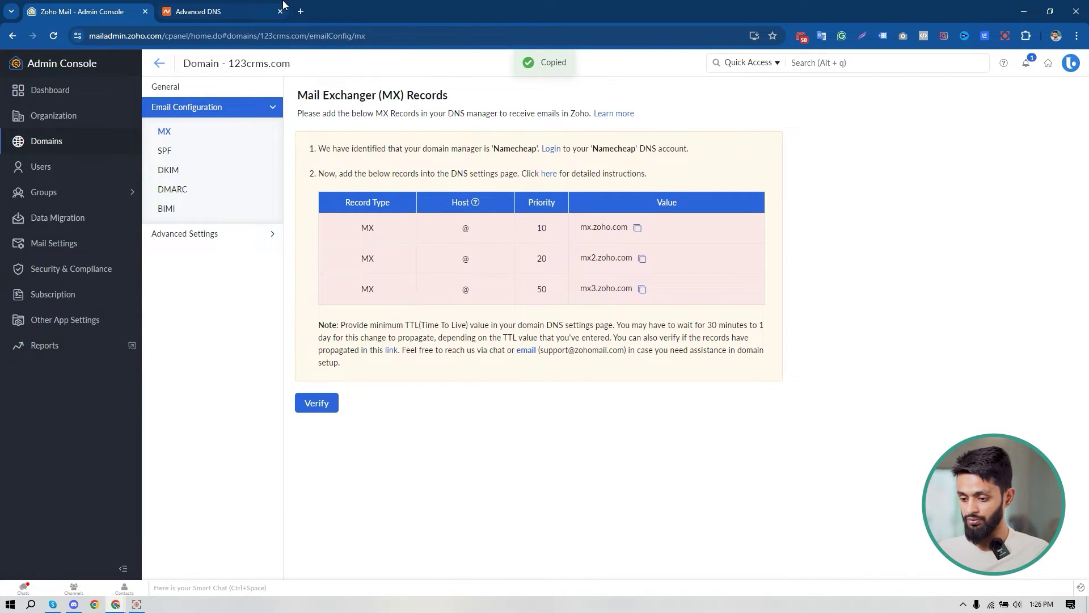
pyautogui.click(227, 4)
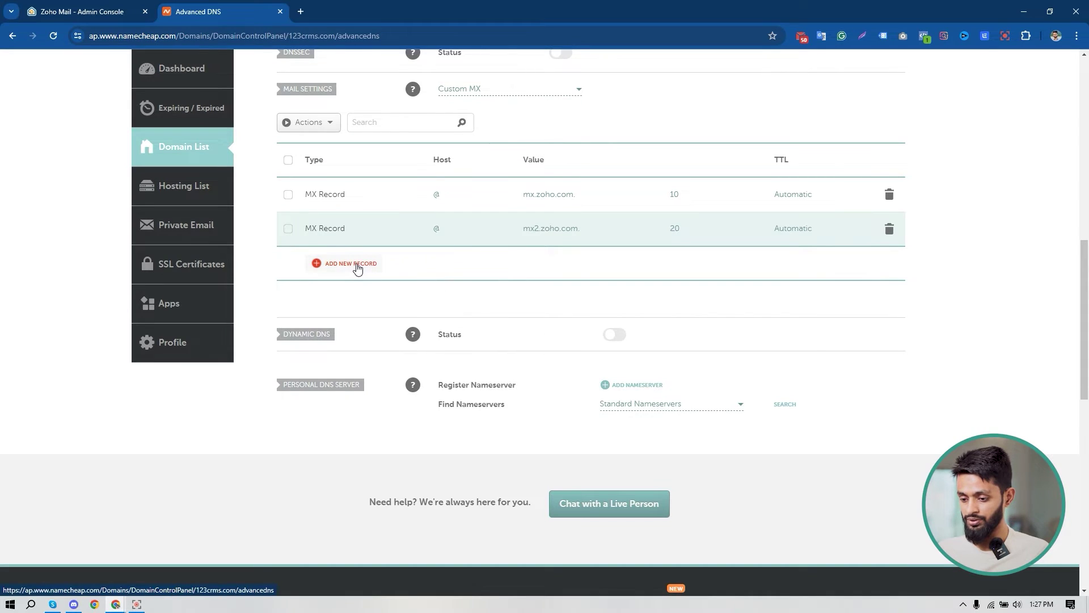
pyautogui.click(358, 265)
pyautogui.click(454, 233)
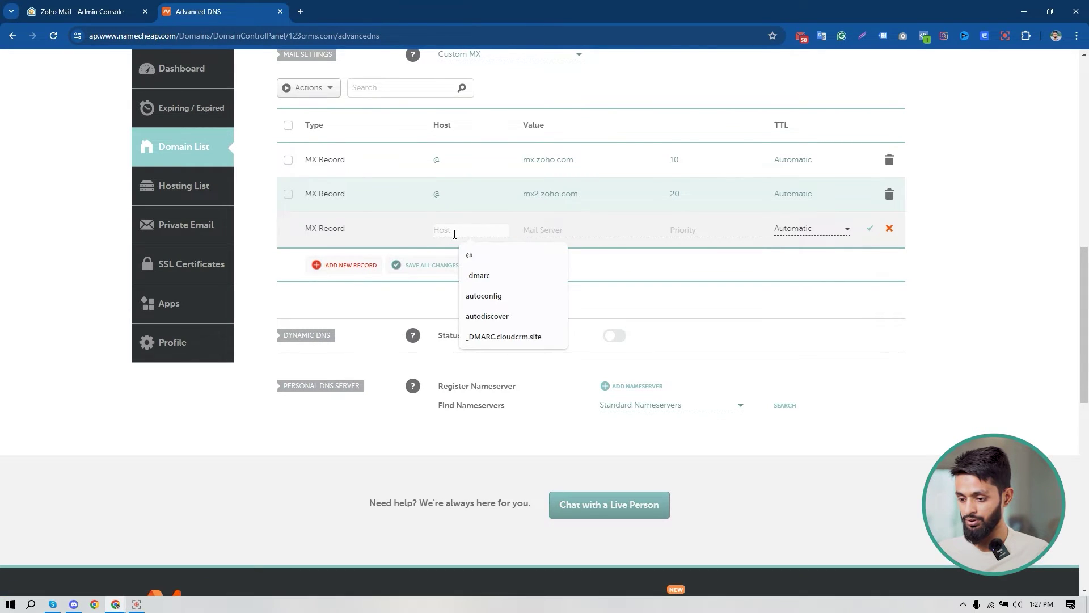
pyautogui.click(479, 254)
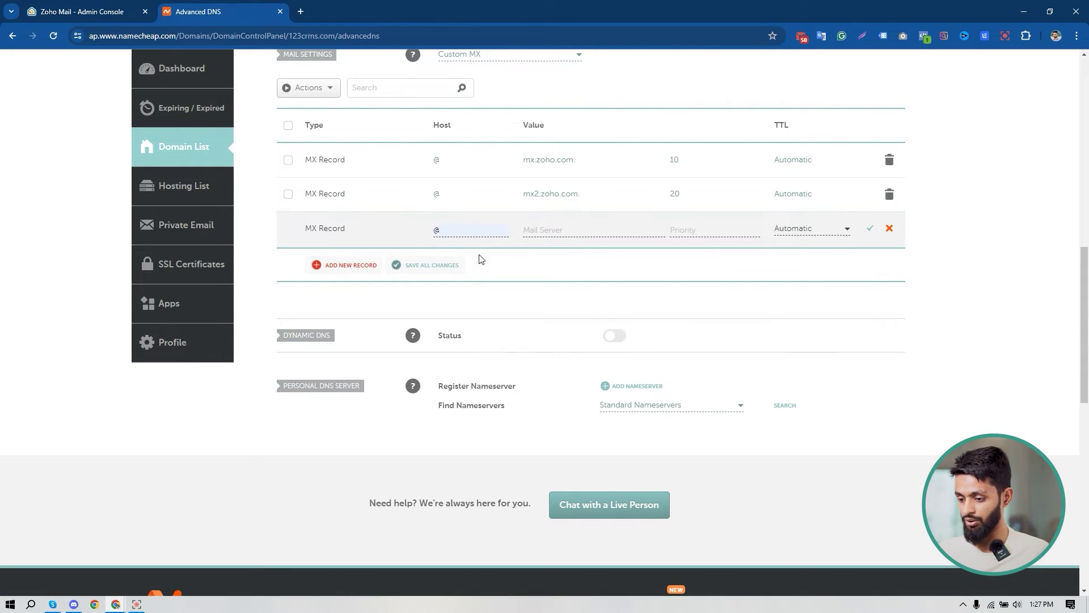
pyautogui.click(550, 232)
pyautogui.hotkey('ctrl', 'v')
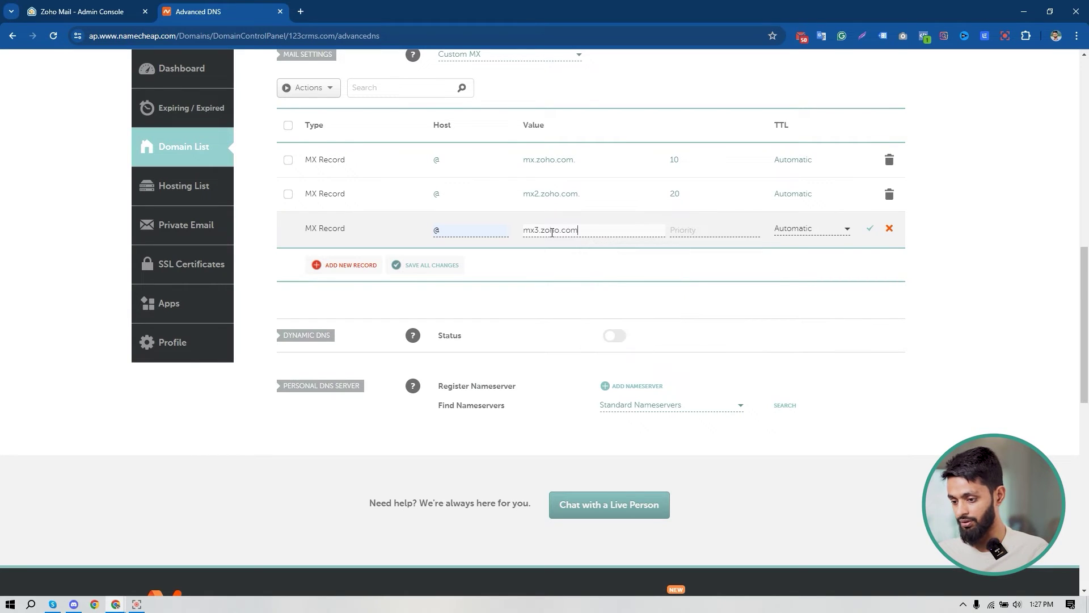
pyautogui.click(712, 229)
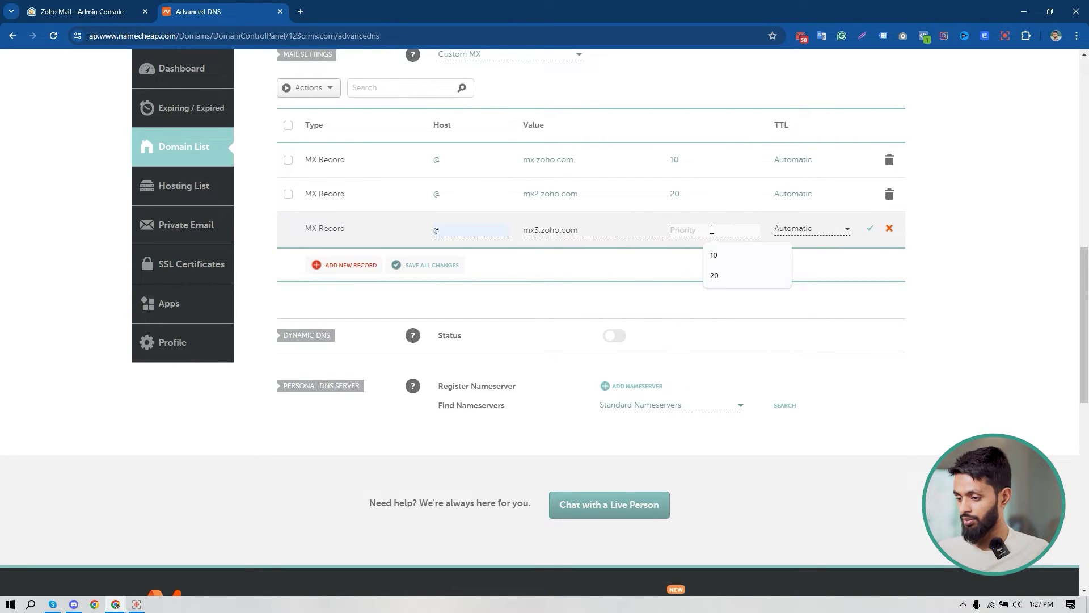
pyautogui.write('50')
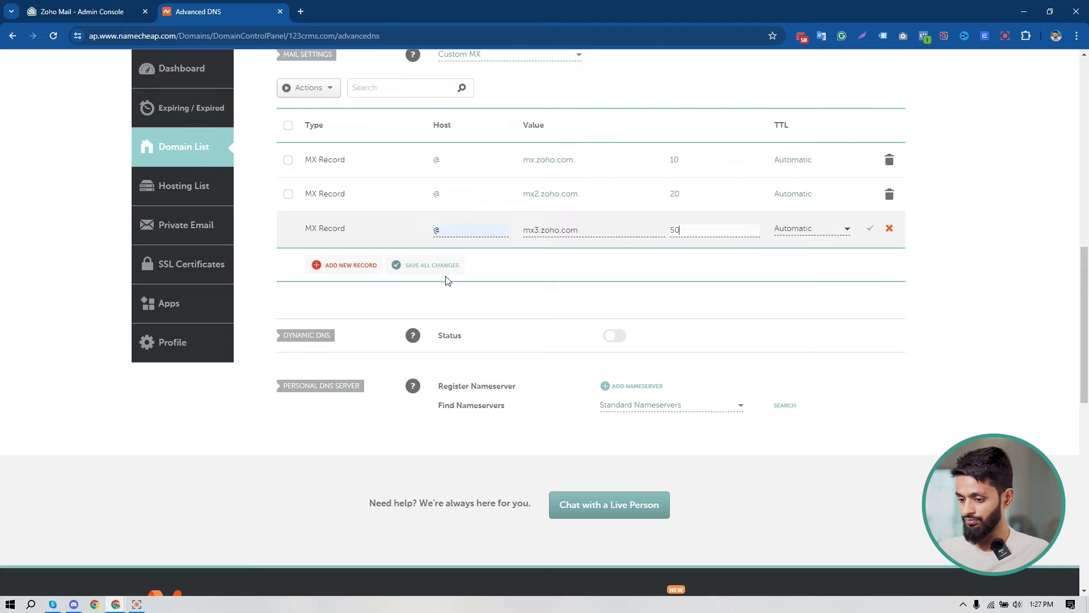
pyautogui.click(440, 267)
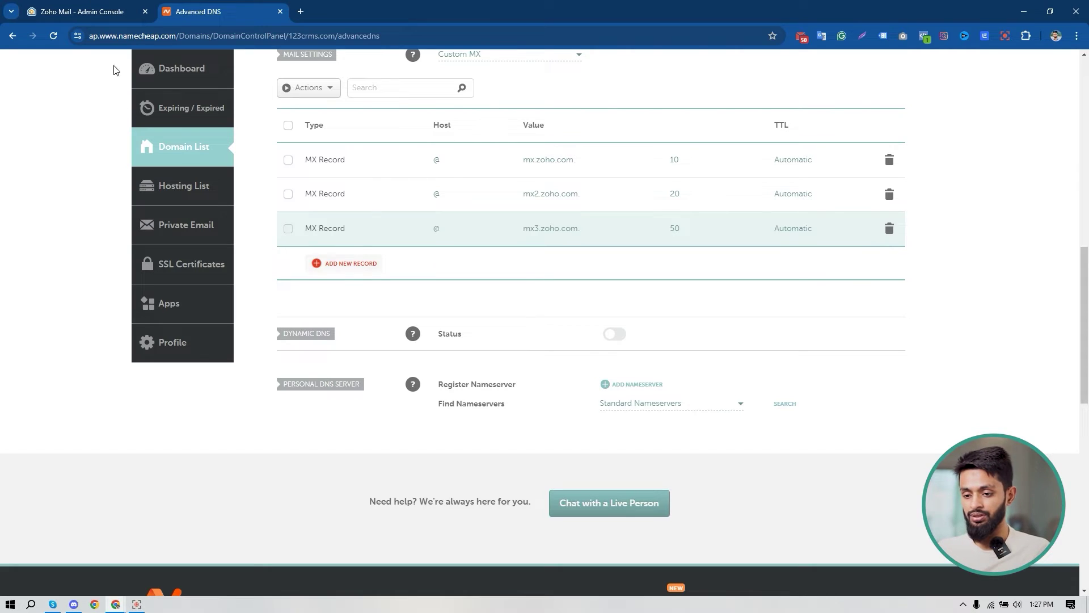
pyautogui.click(82, 11)
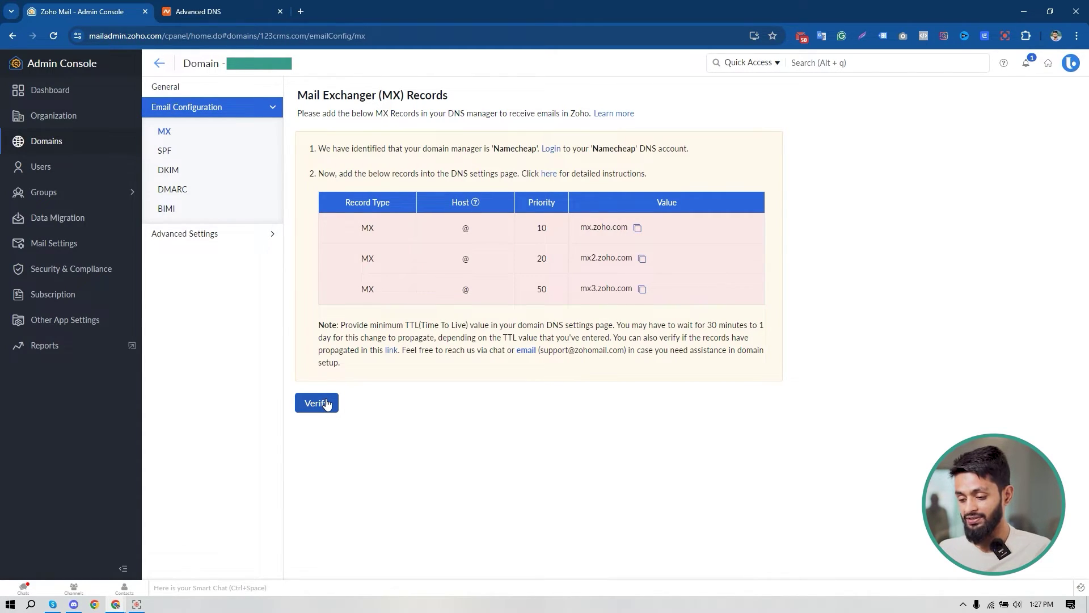
# Confirm the MX records point to Zoho, then view the SPF setup instructions.
pyautogui.click(328, 404)
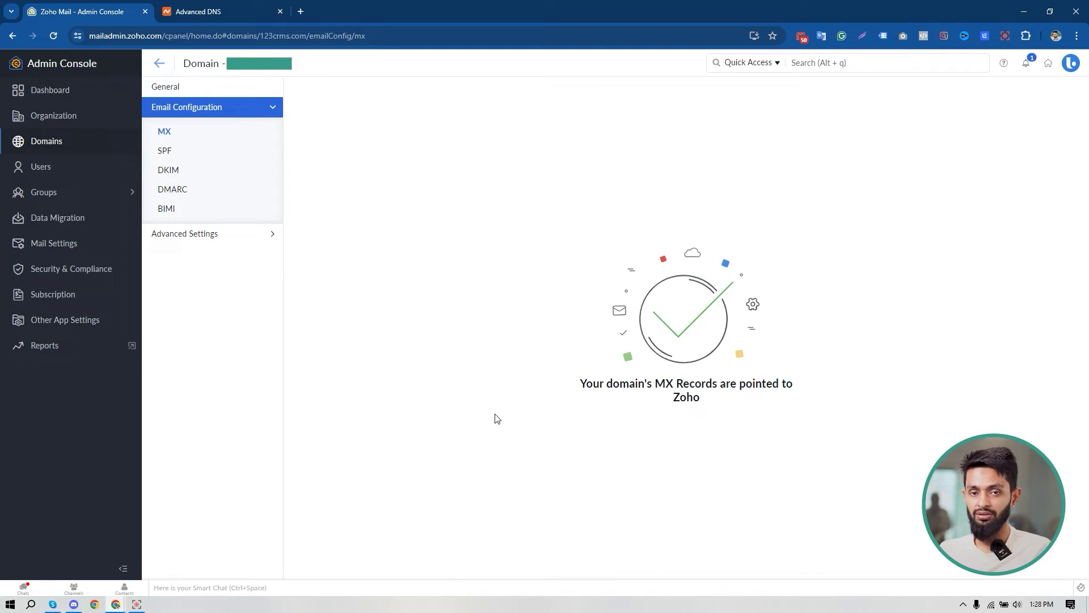
pyautogui.click(170, 154)
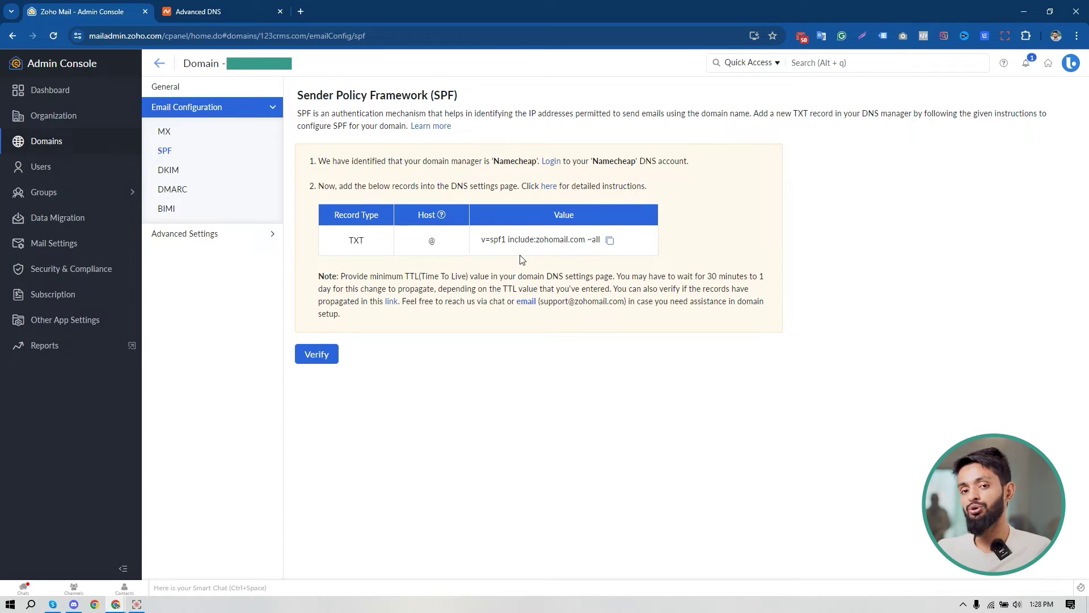
# Copy the SPF value v=spf1 include:zohomail.com ~all and return to Namecheap's Advanced DNS.
pyautogui.click(611, 241)
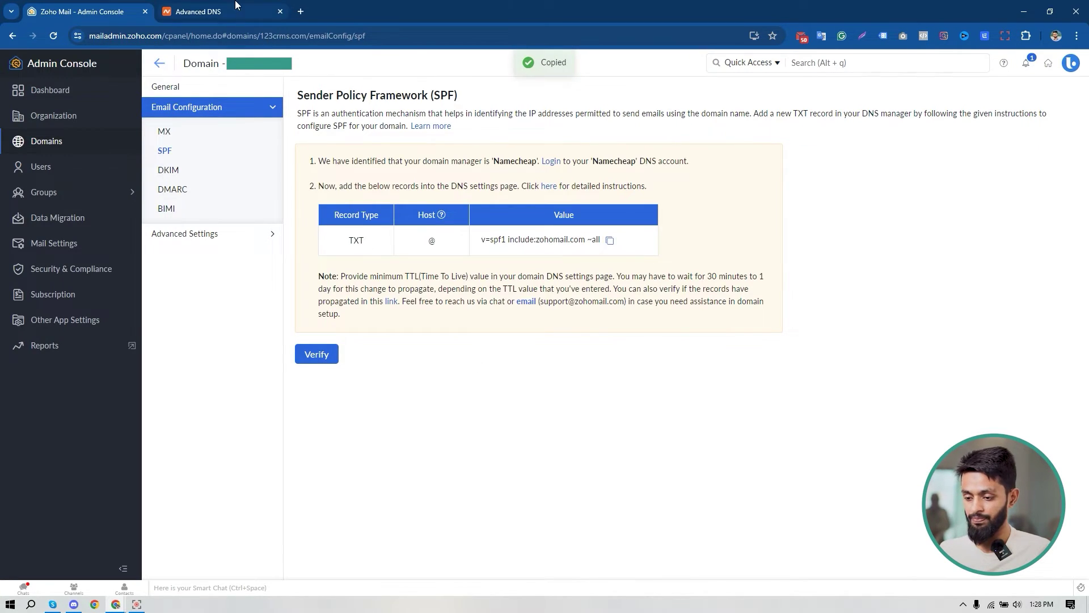
pyautogui.click(238, 7)
pyautogui.scroll(5, 395, 294)
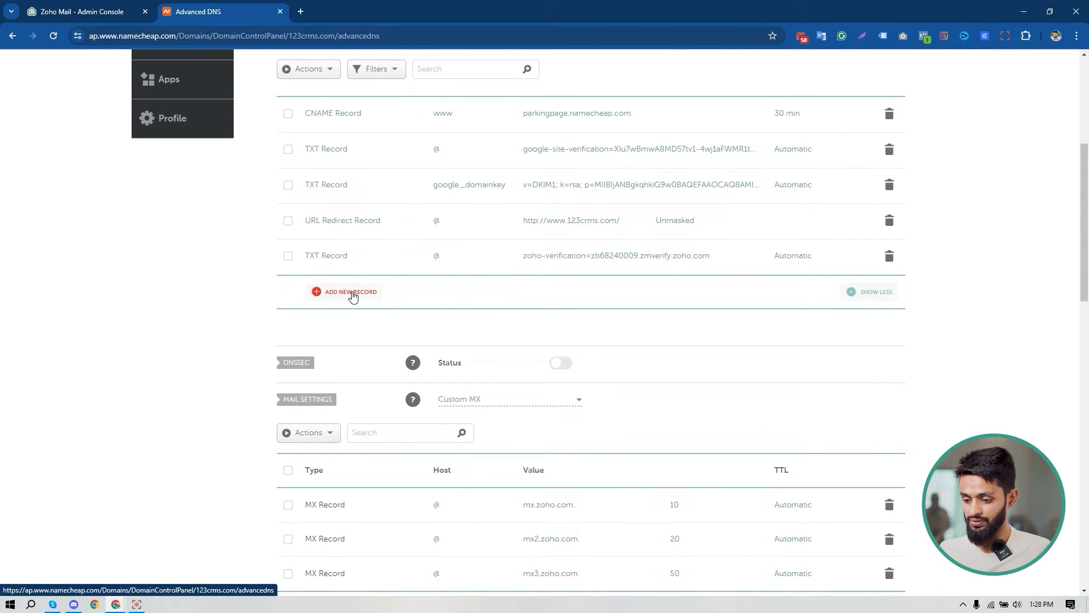
# Save a TXT record for host @ with value v=spf1 include:zohomail.com ~all, then return to Zoho.
pyautogui.click(351, 291)
pyautogui.scroll(-2, 364, 294)
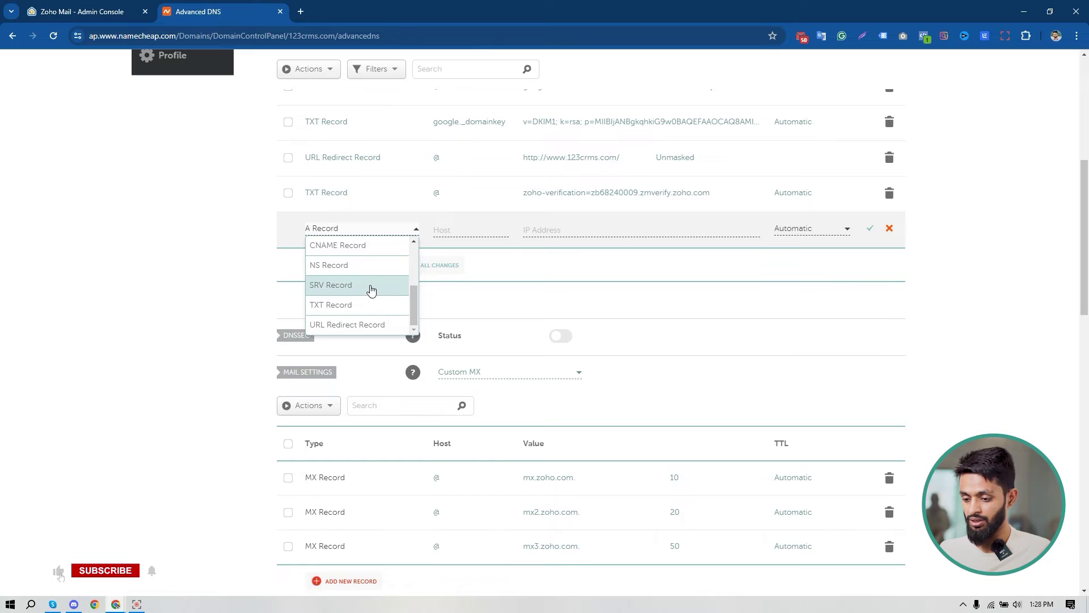
pyautogui.click(364, 306)
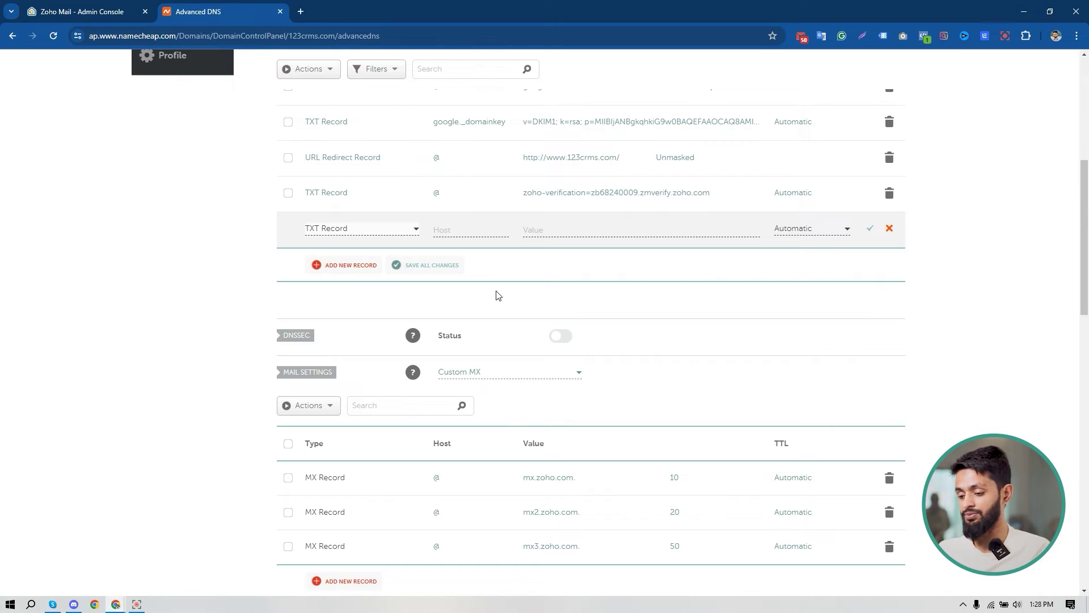
pyautogui.click(477, 230)
pyautogui.click(474, 253)
pyautogui.click(547, 231)
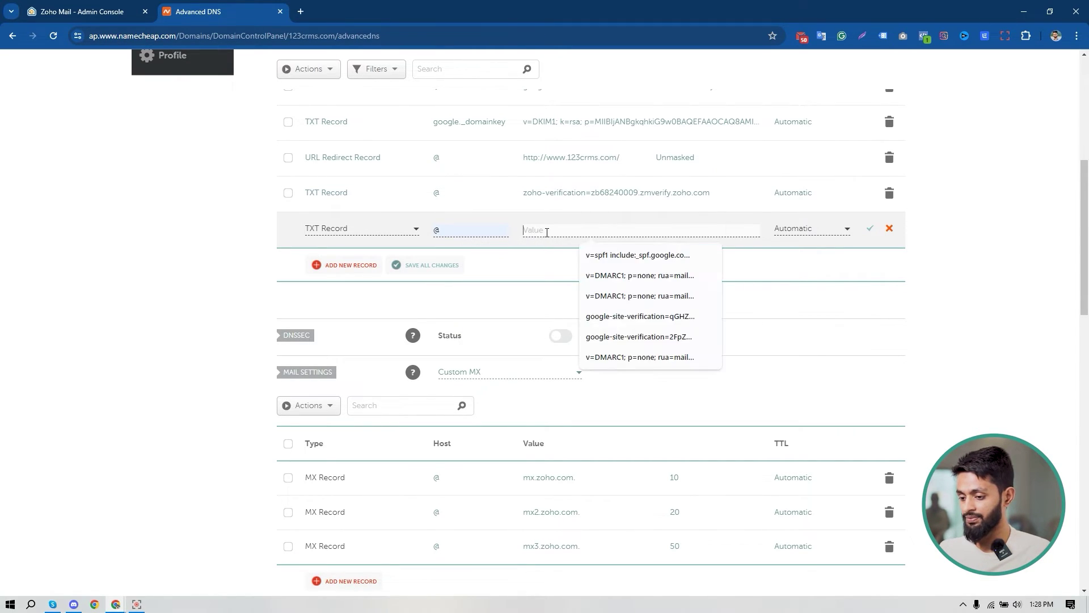
pyautogui.hotkey('ctrl', 'v')
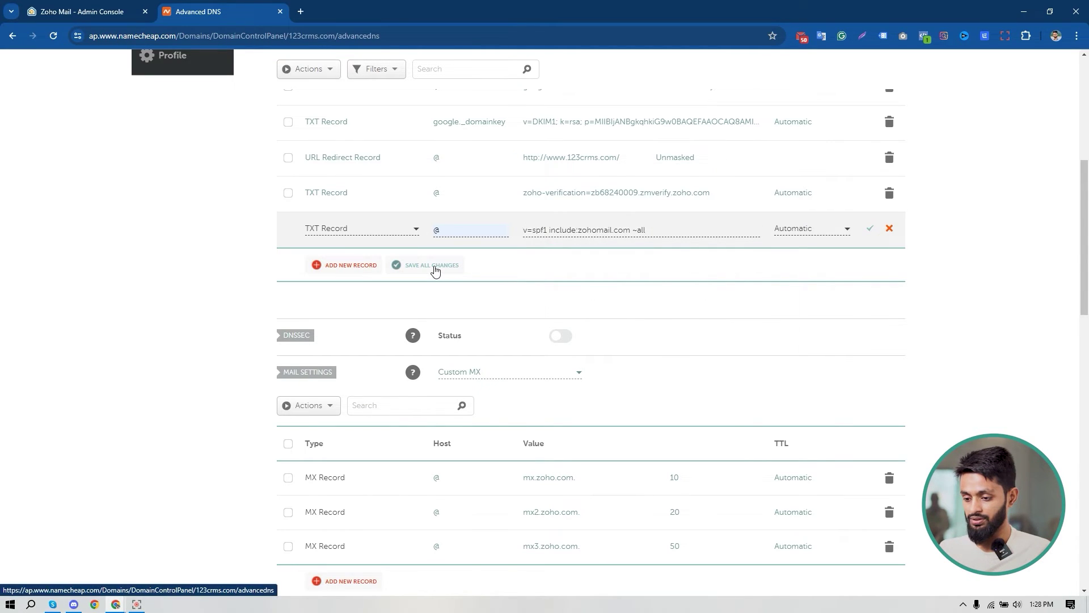
pyautogui.press('Return')
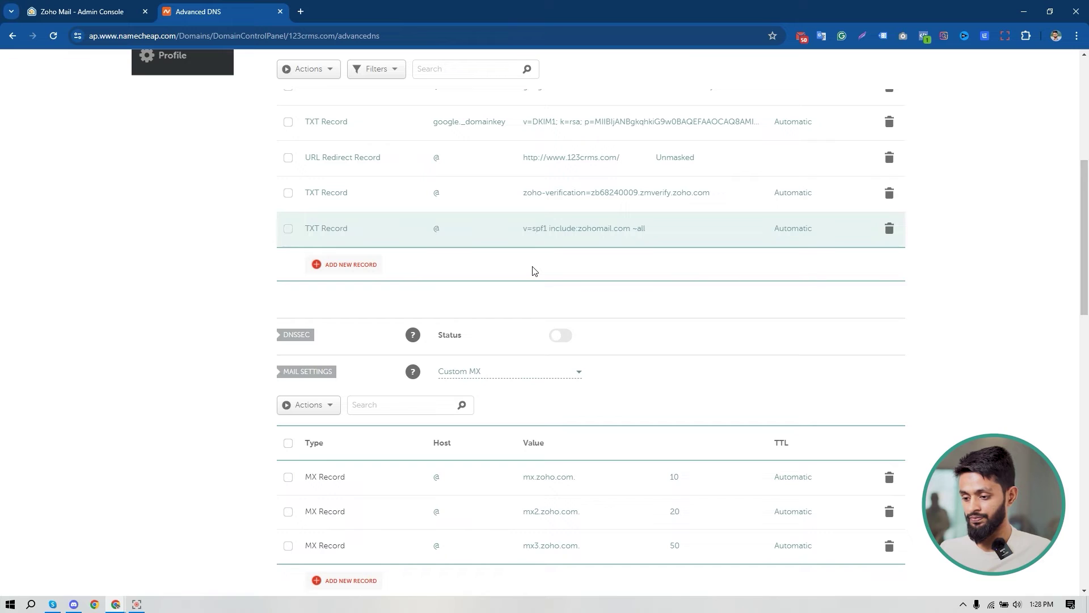
pyautogui.click(111, 19)
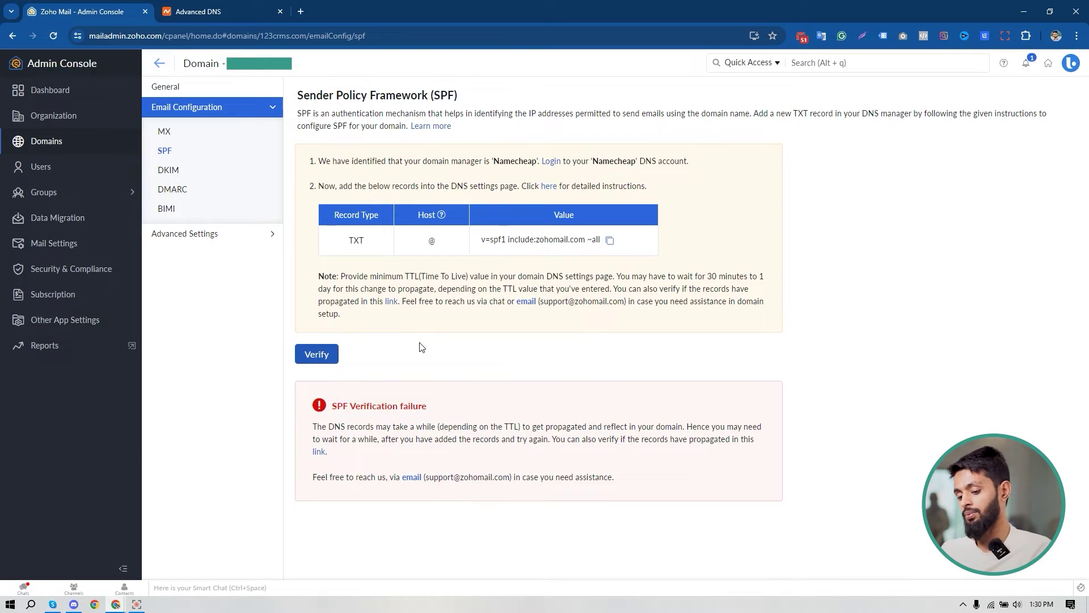
# Copy the DKIM host zmail._domainkey from Zoho's DKIM page and switch back to Namecheap.
pyautogui.click(170, 172)
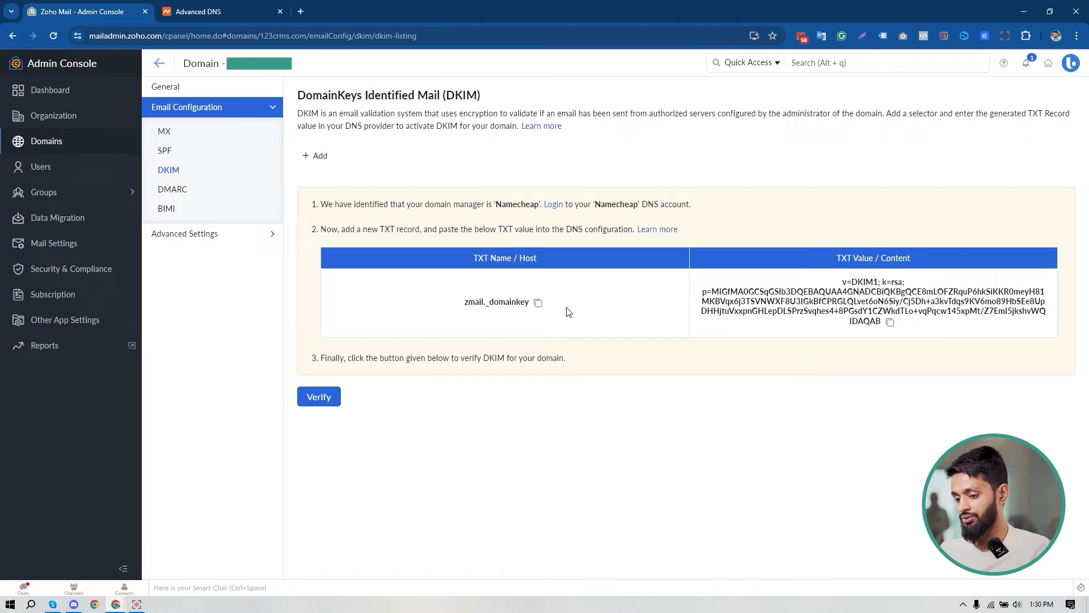
pyautogui.click(539, 304)
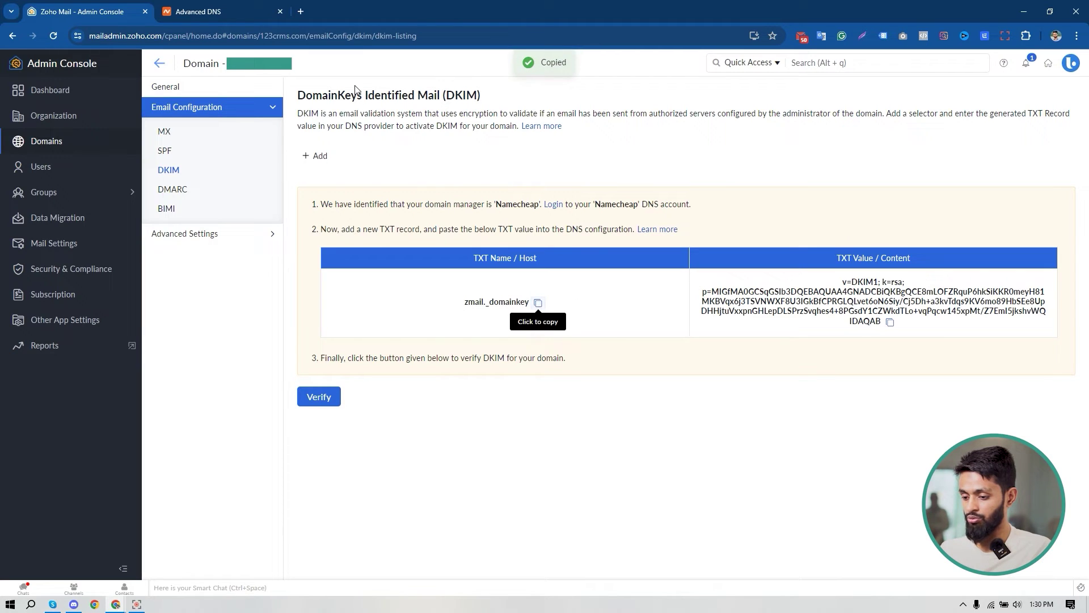
pyautogui.click(227, 11)
pyautogui.scroll(-1, 649, 301)
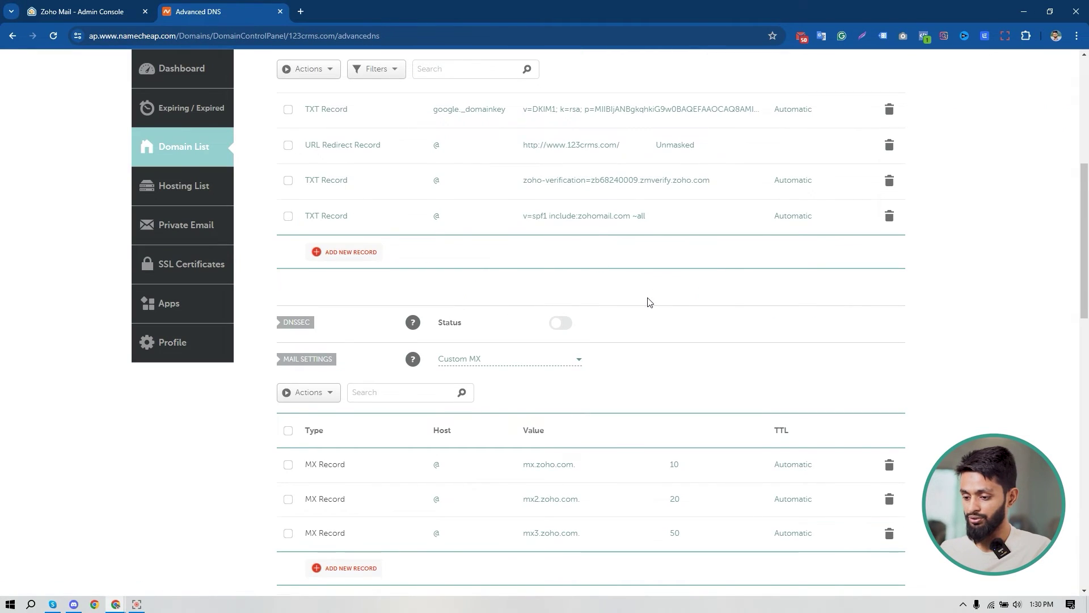
# Save a TXT record for host zmail._domainkey holding Zoho's DKIM value (v=DKIM1; k=rsa...).
pyautogui.click(354, 192)
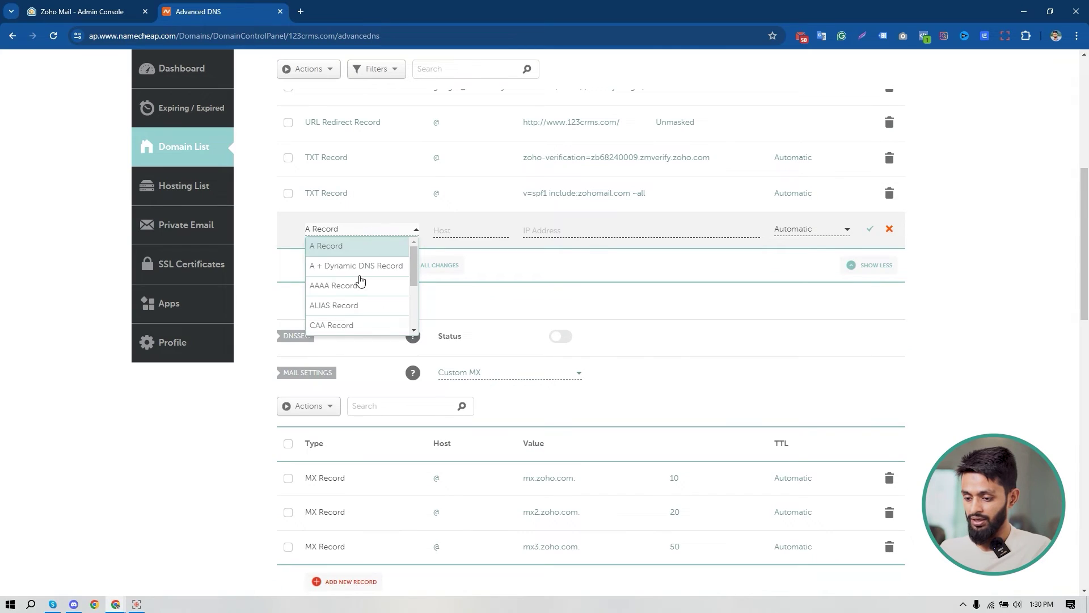
pyautogui.scroll(-2, 358, 284)
pyautogui.click(353, 305)
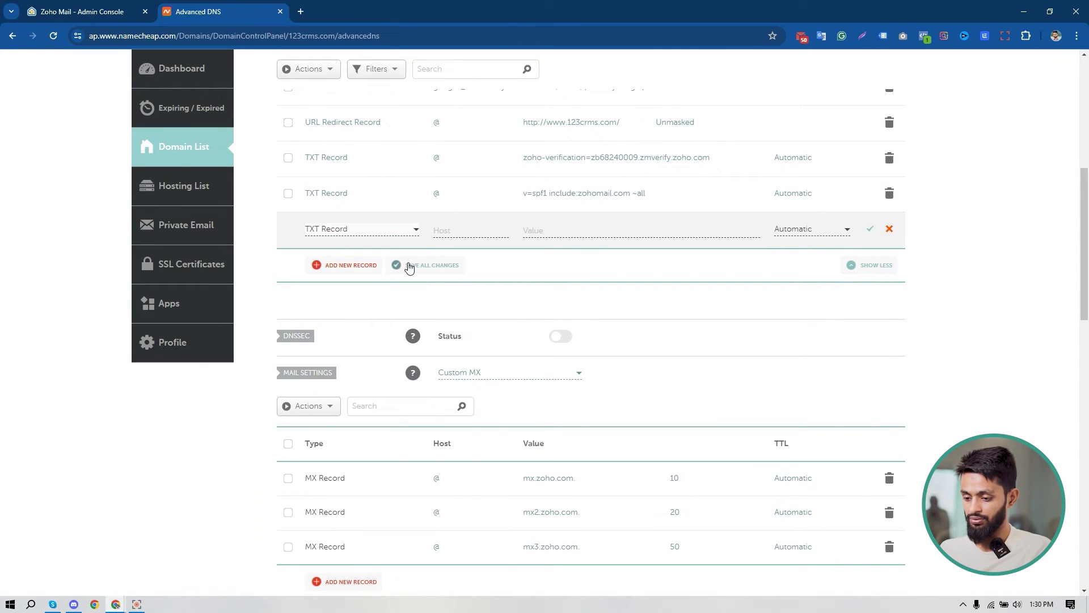
pyautogui.click(448, 231)
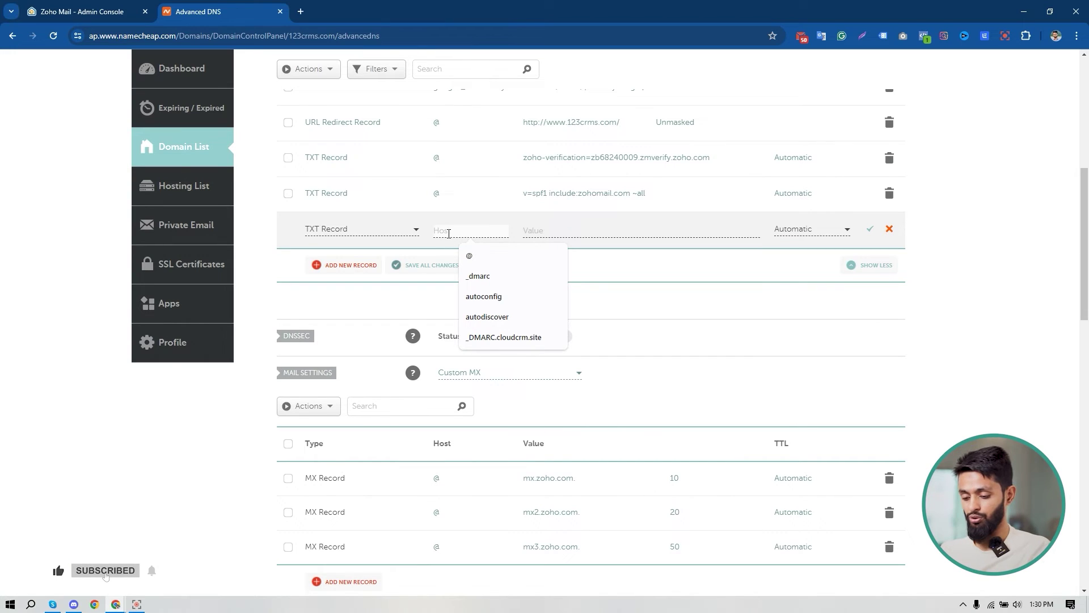
pyautogui.hotkey('ctrl', 'v')
pyautogui.click(554, 228)
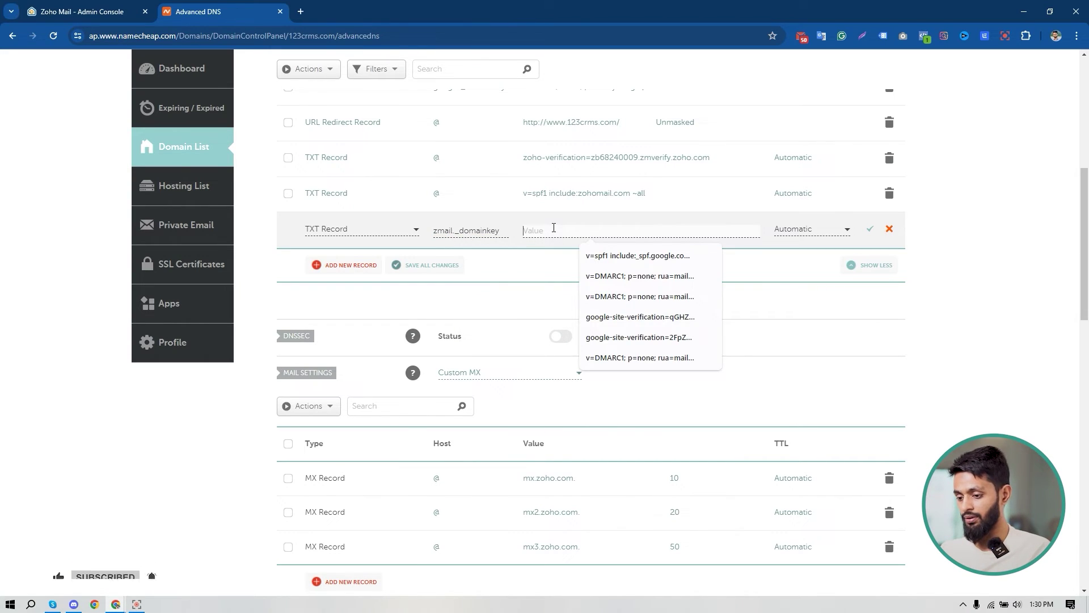
pyautogui.click(82, 11)
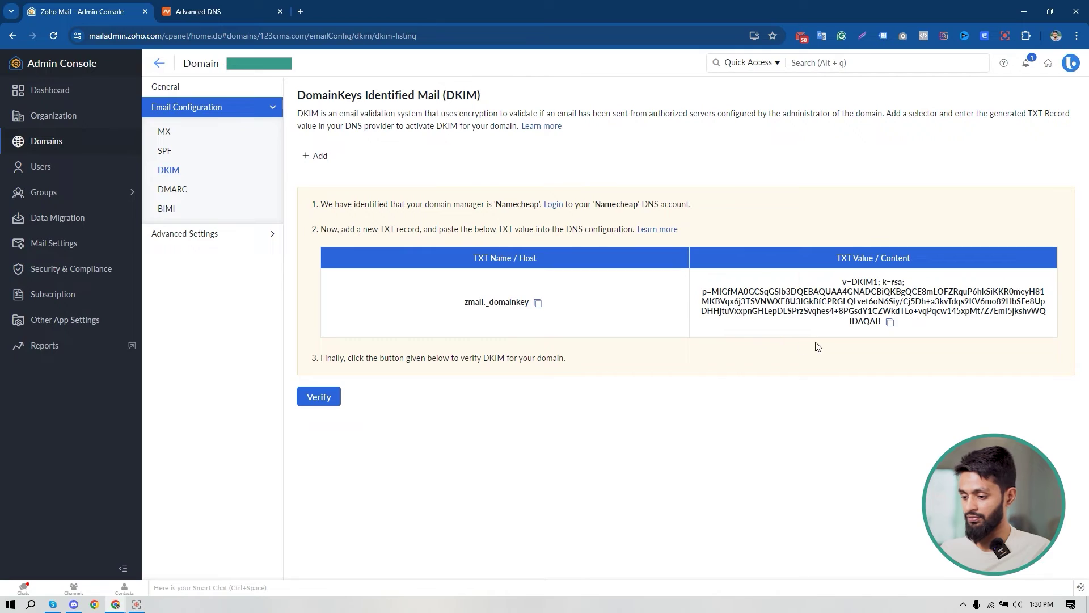
pyautogui.click(889, 322)
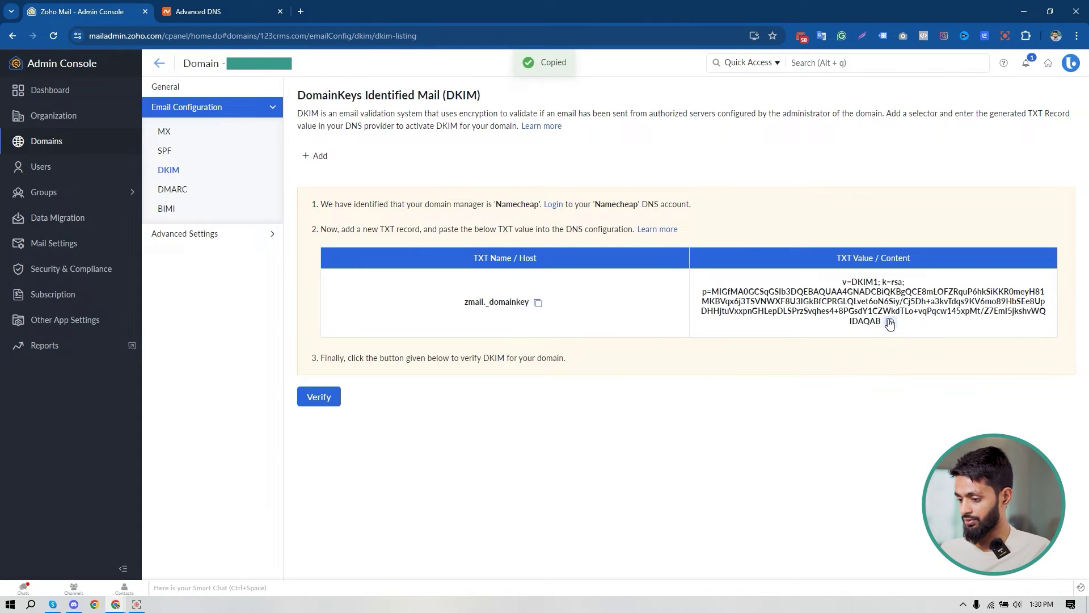
pyautogui.click(247, 12)
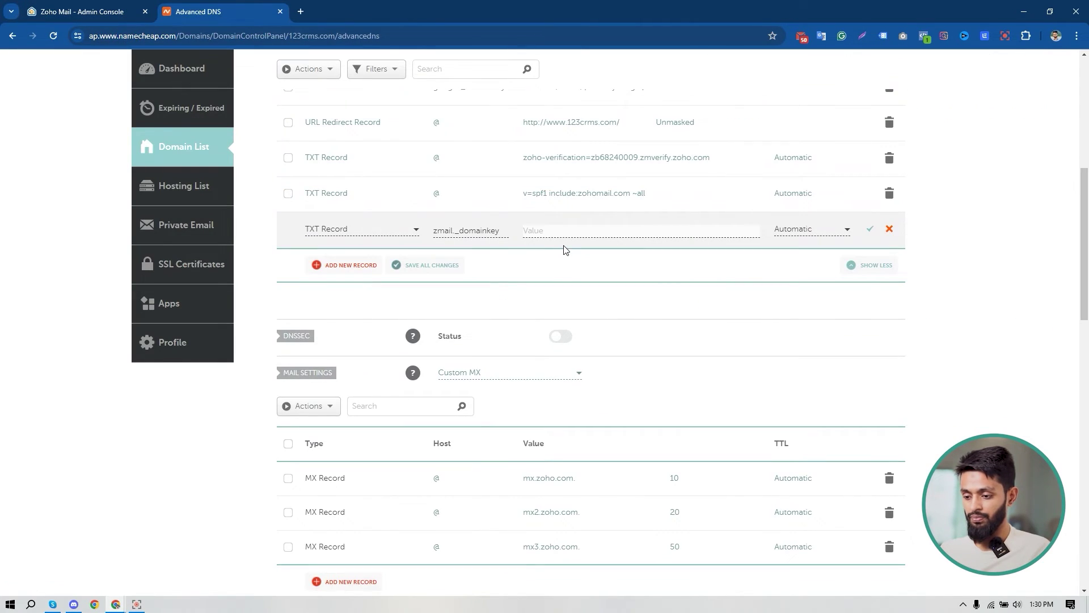
pyautogui.hotkey('ctrl', 'v')
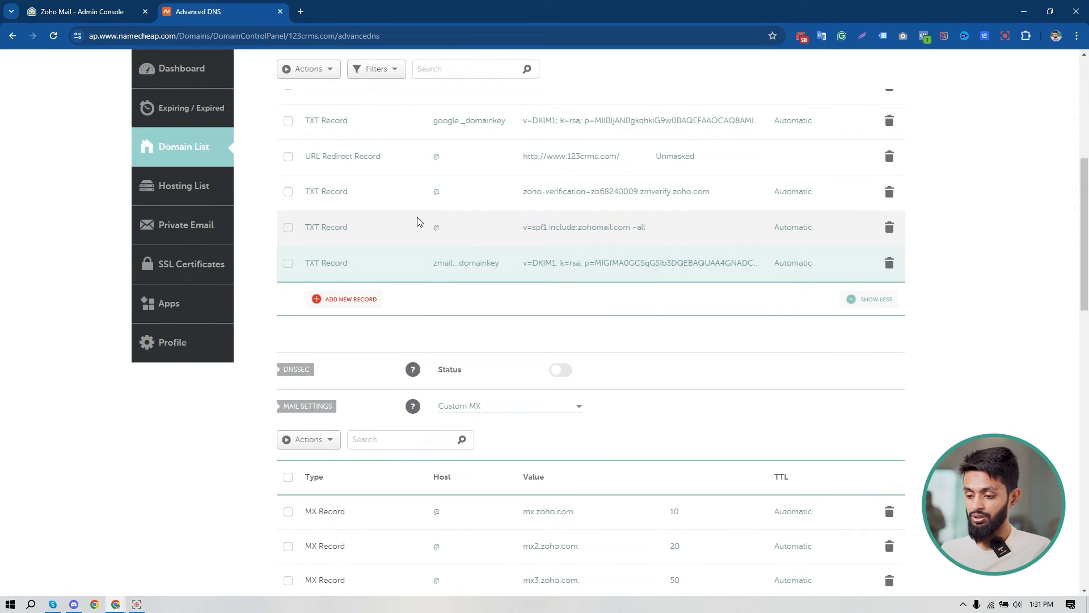
pyautogui.click(103, 5)
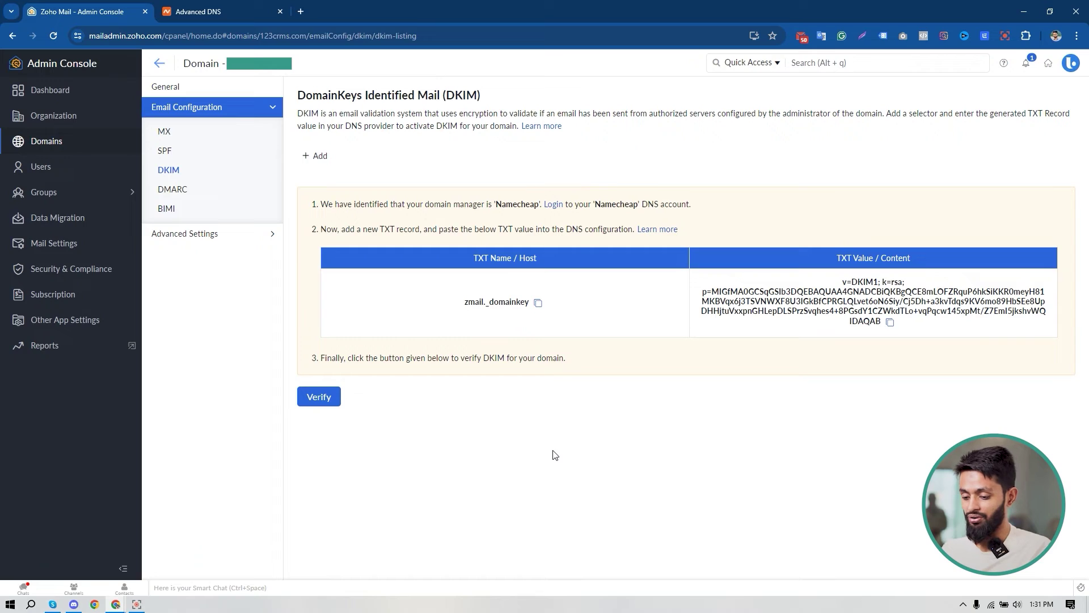
# Verify the DKIM record until it succeeds, confirm SPF shows success, then open DMARC settings.
pyautogui.click(321, 397)
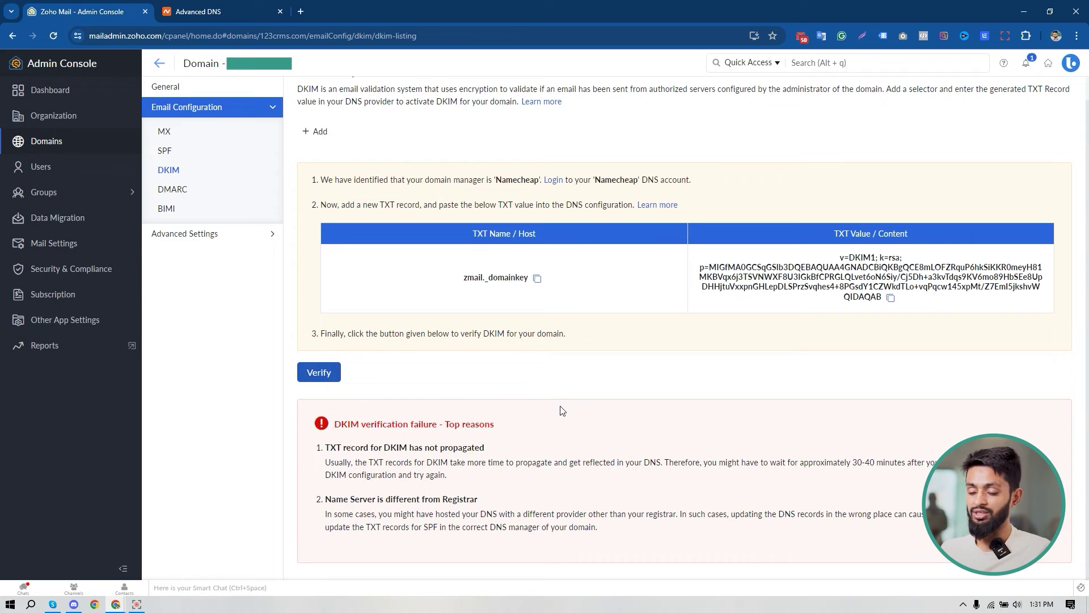
pyautogui.click(165, 153)
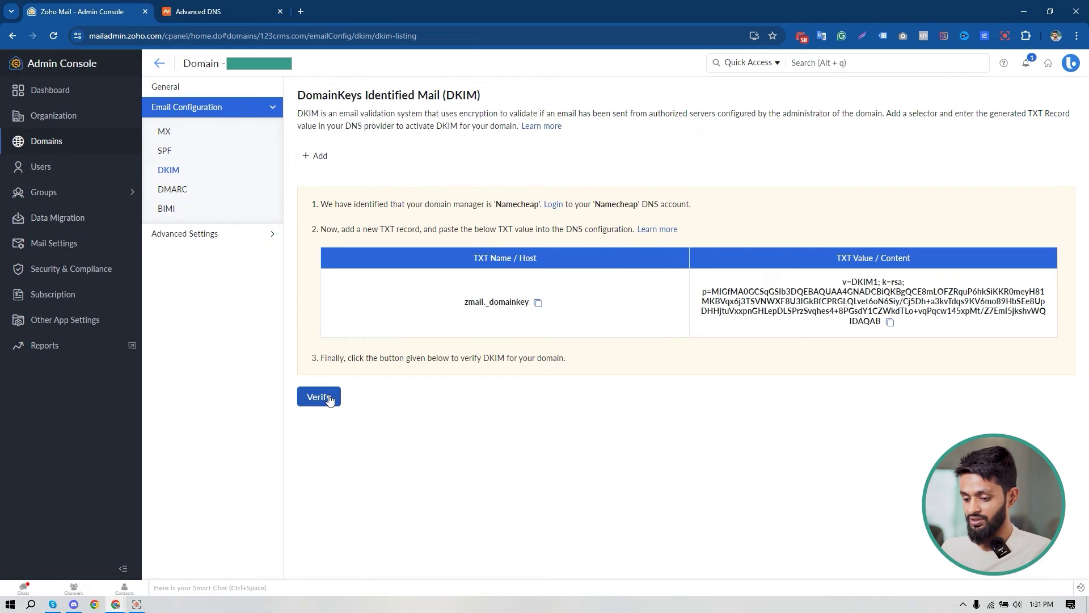
pyautogui.click(329, 396)
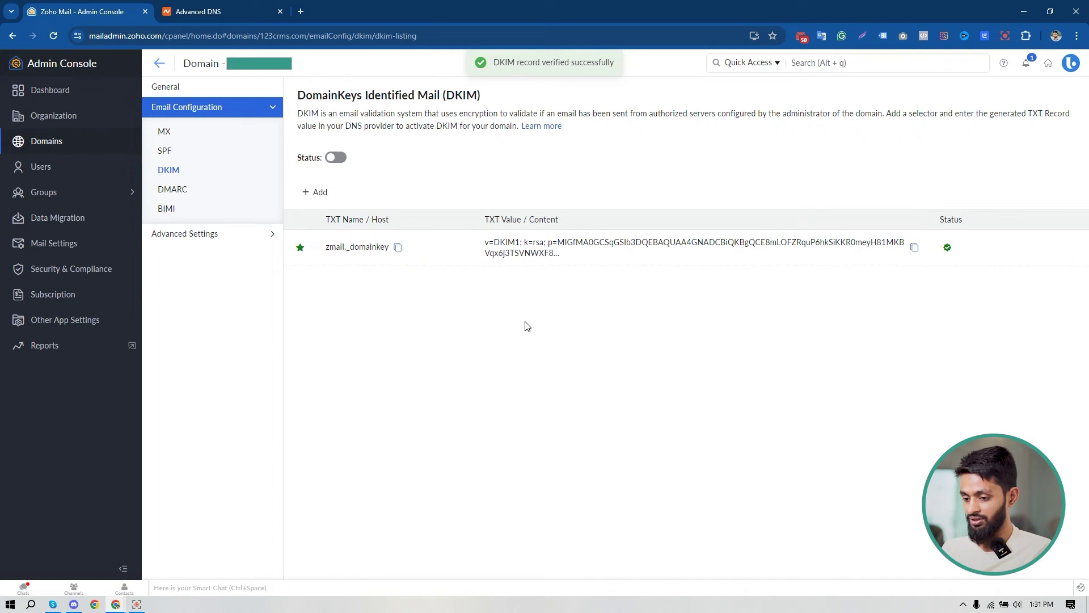
pyautogui.click(177, 193)
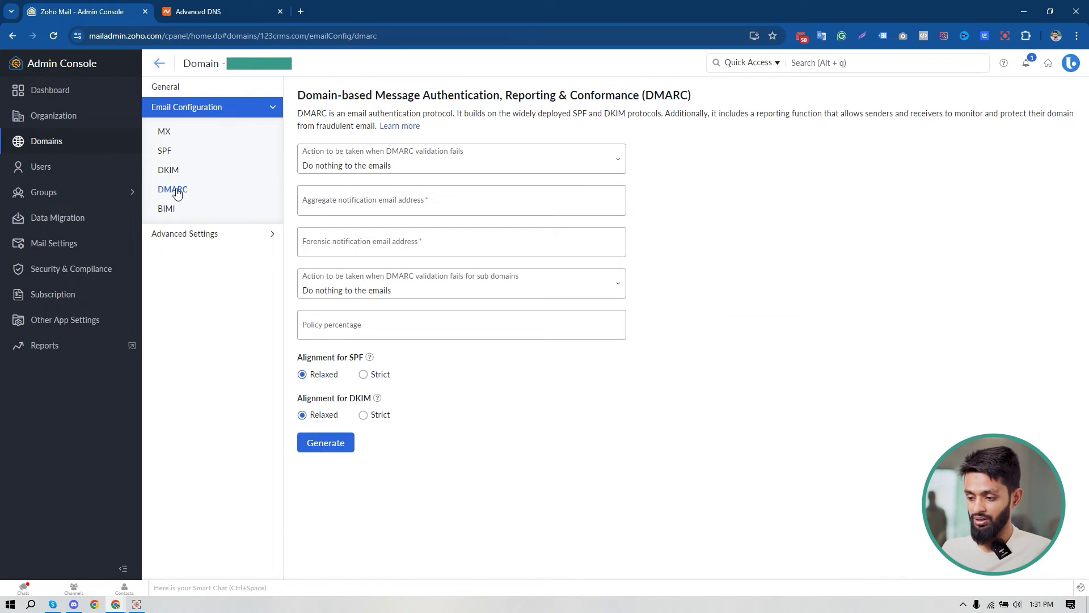
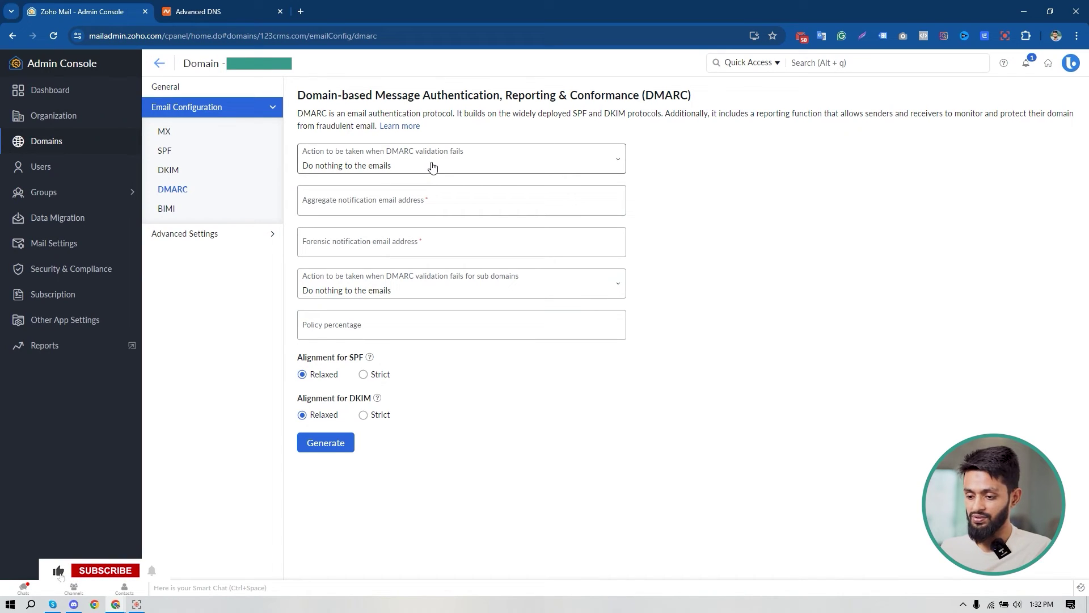
# Enter the admin email address as both the aggregate and forensic report recipient.
pyautogui.click(371, 199)
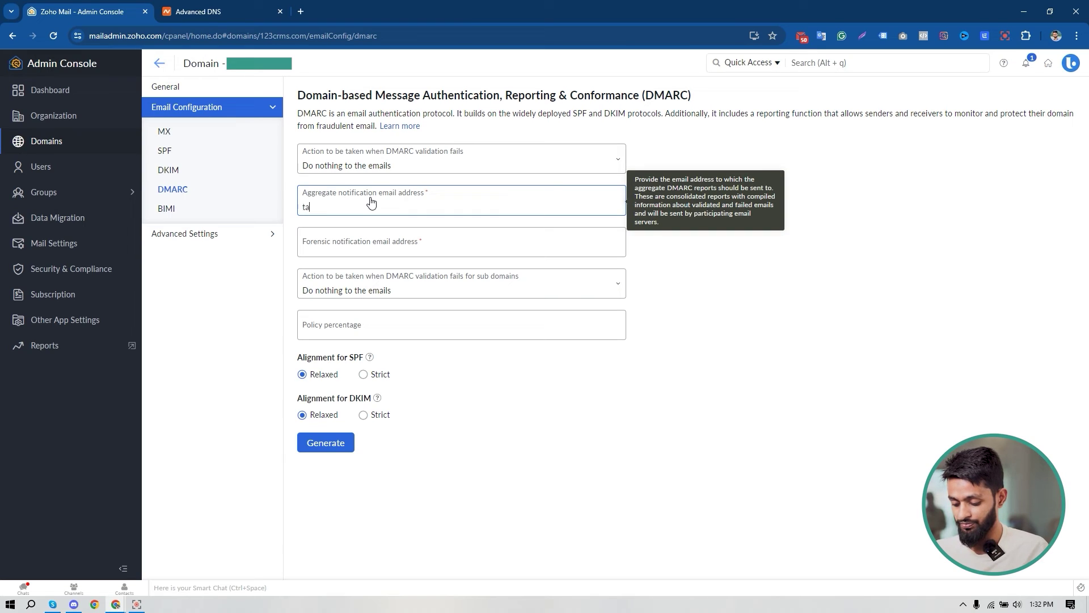
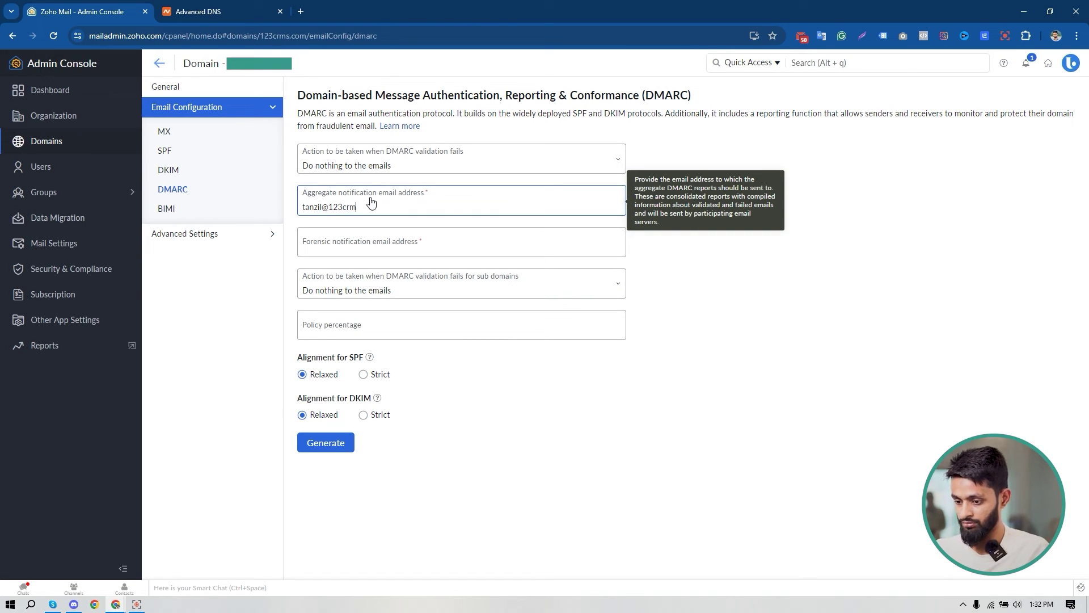
pyautogui.hotkey('ctrl', 'shift', 'Left')
pyautogui.hotkey('ctrl', 'shift', 'Left')
pyautogui.hotkey('ctrl', 'shift', 'Left')
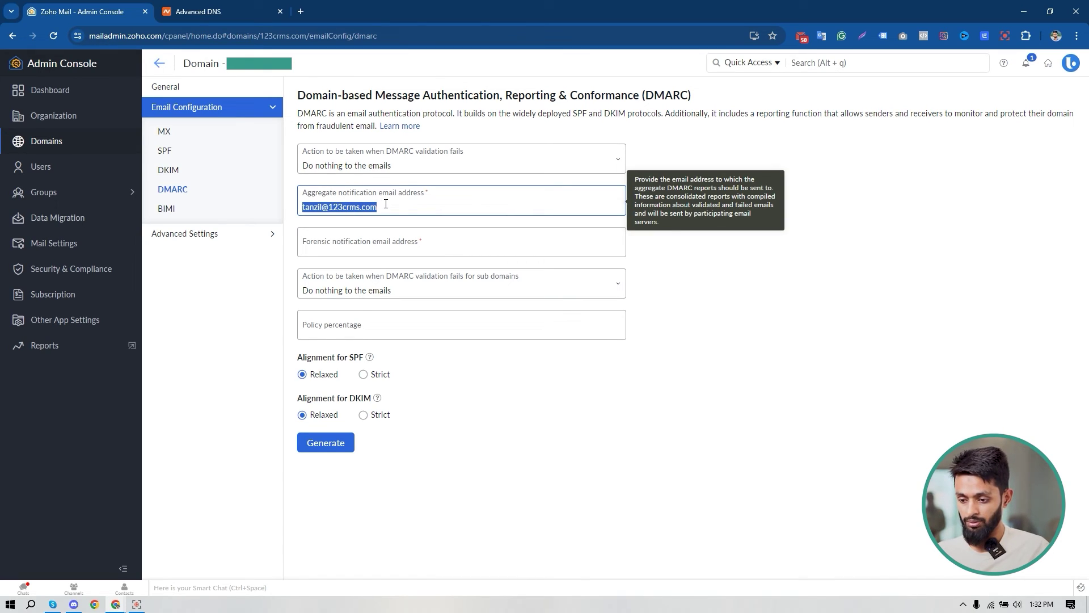
pyautogui.hotkey('ctrl', 'c')
pyautogui.click(378, 247)
pyautogui.hotkey('ctrl', 'v')
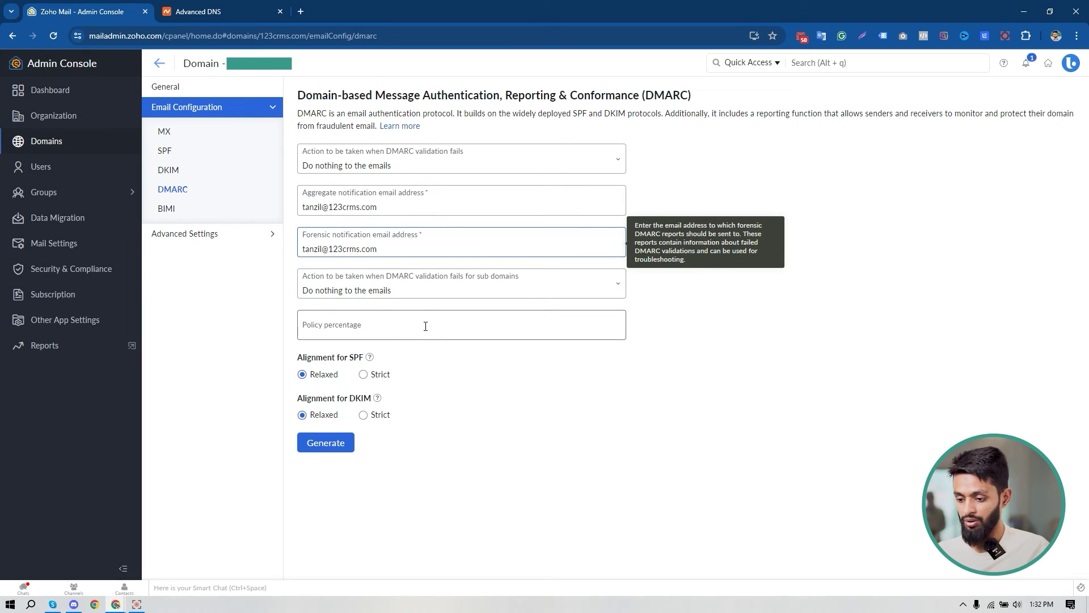
# Set the policy percentage to 100 and generate the DMARC record.
pyautogui.click(423, 326)
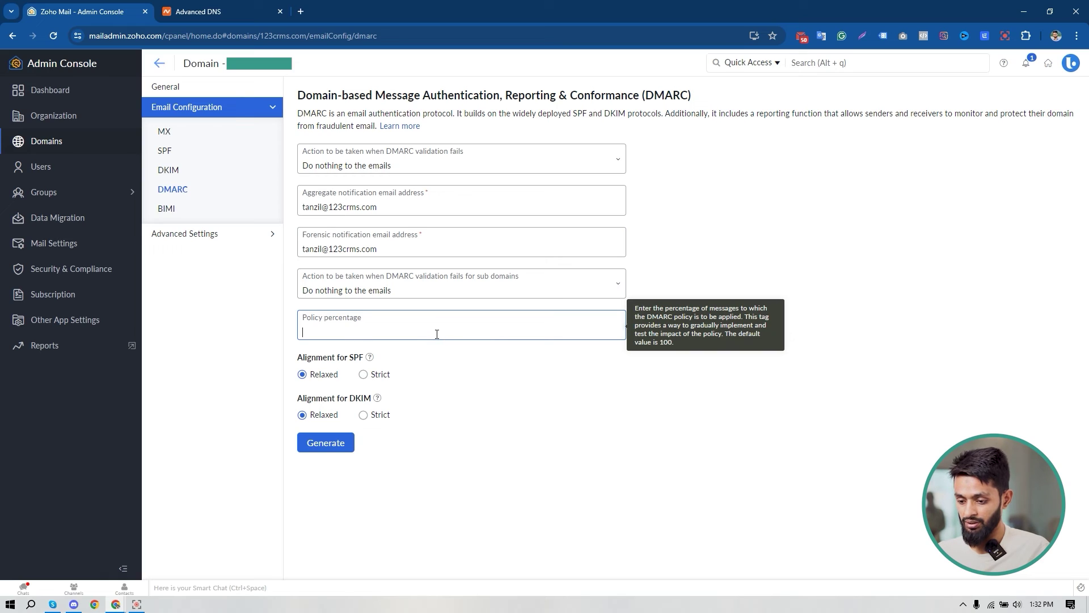
pyautogui.write('100')
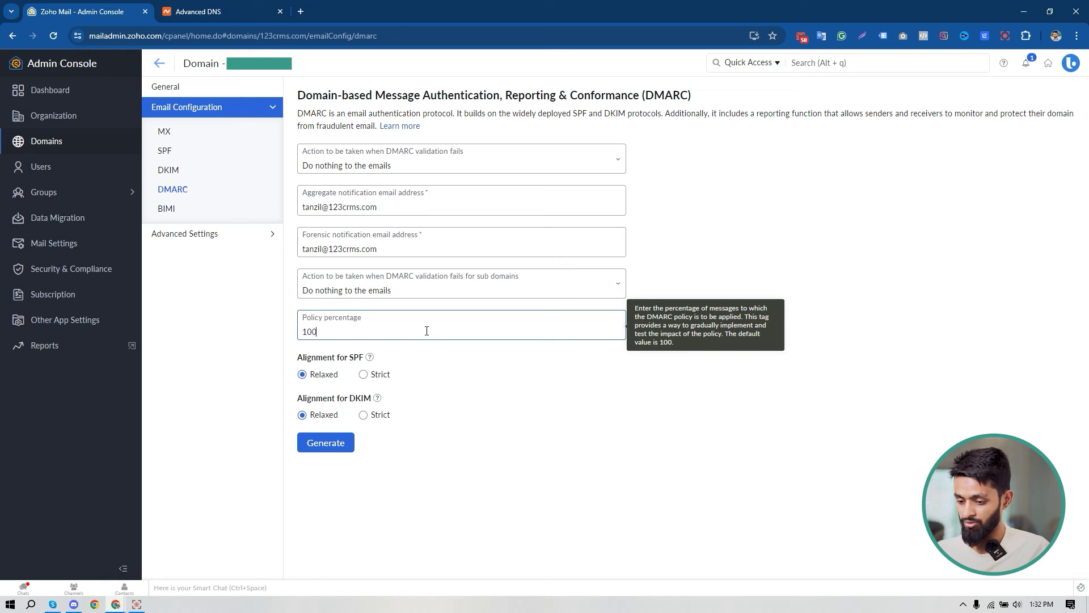
pyautogui.click(336, 443)
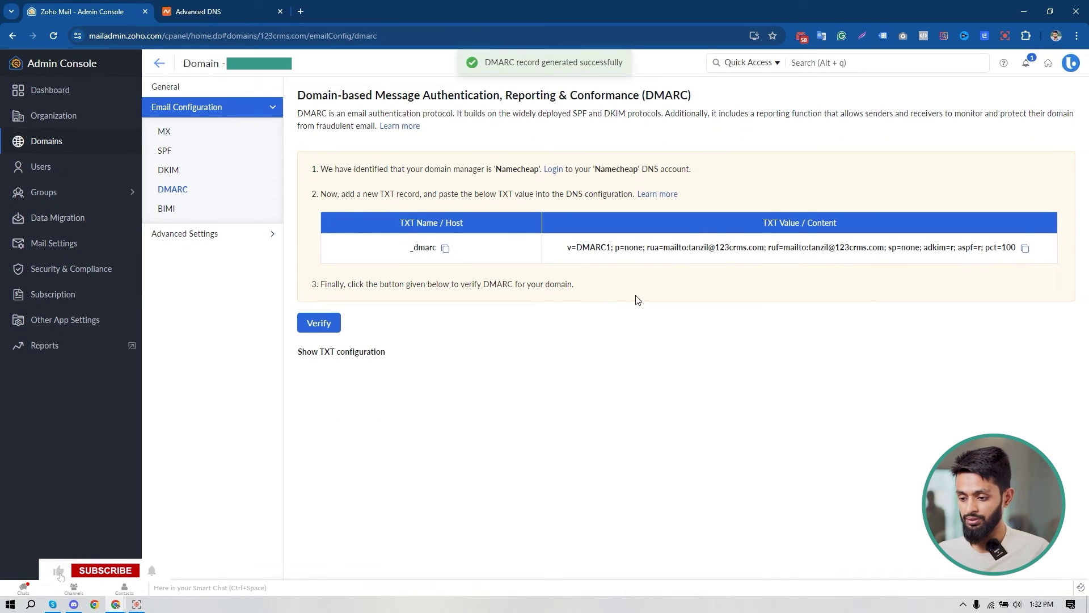
# Add a new TXT record in Namecheap Advanced DNS with host _dmarc.
pyautogui.click(446, 248)
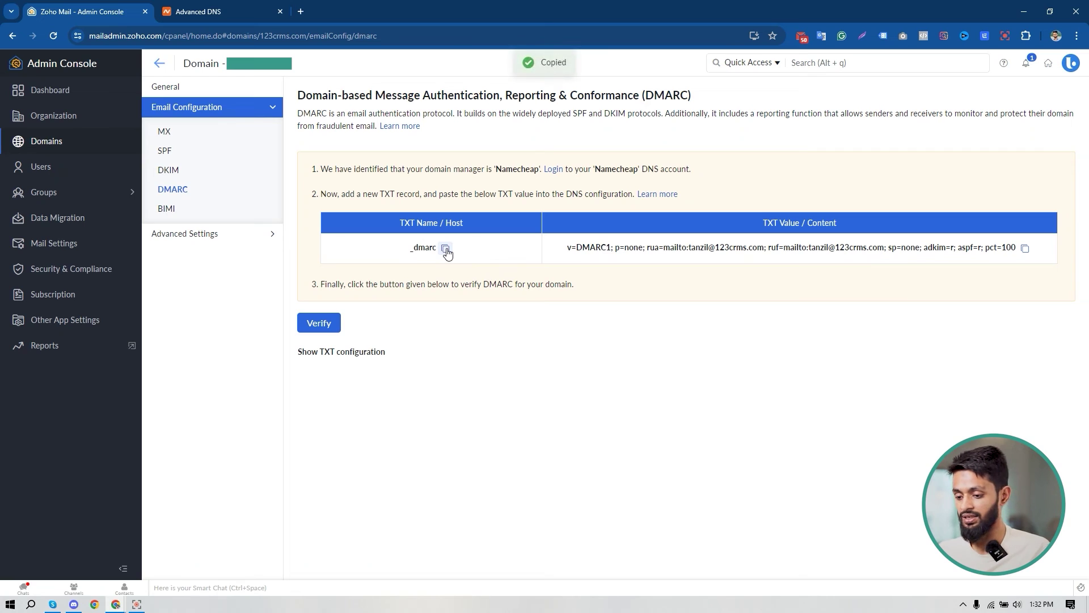
pyautogui.hotkey('ctrl', 'Tab')
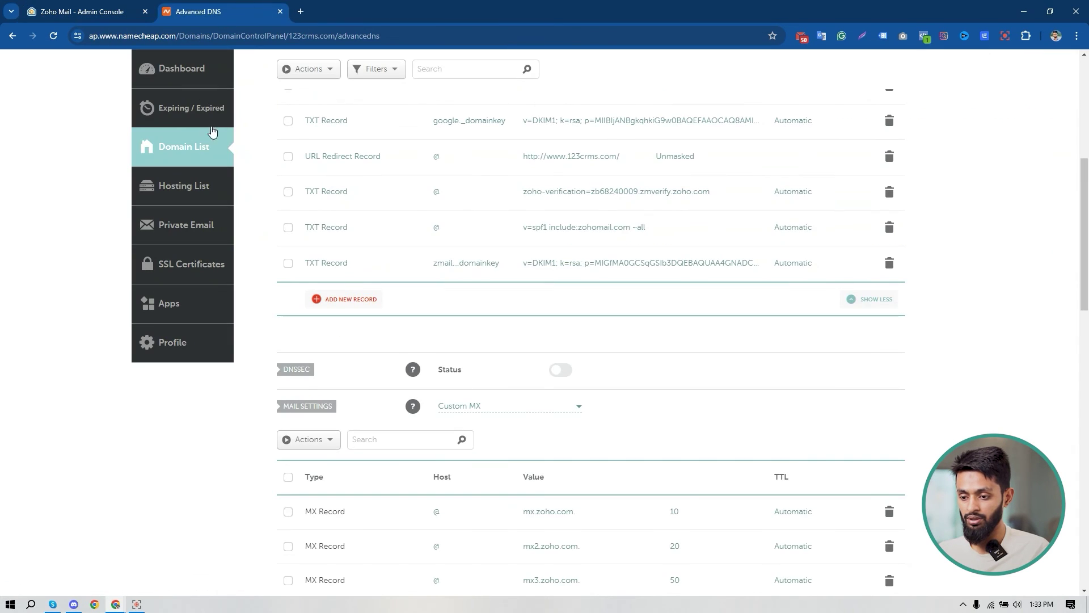
pyautogui.scroll(-1, 553, 300)
pyautogui.scroll(-2, 553, 299)
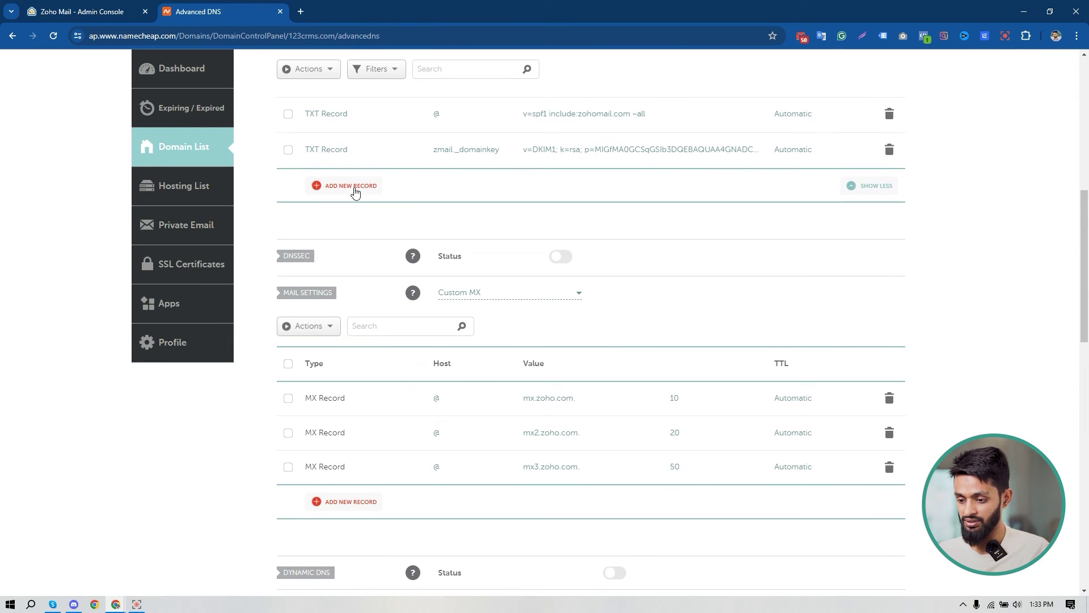
pyautogui.click(355, 190)
pyautogui.scroll(-2, 360, 282)
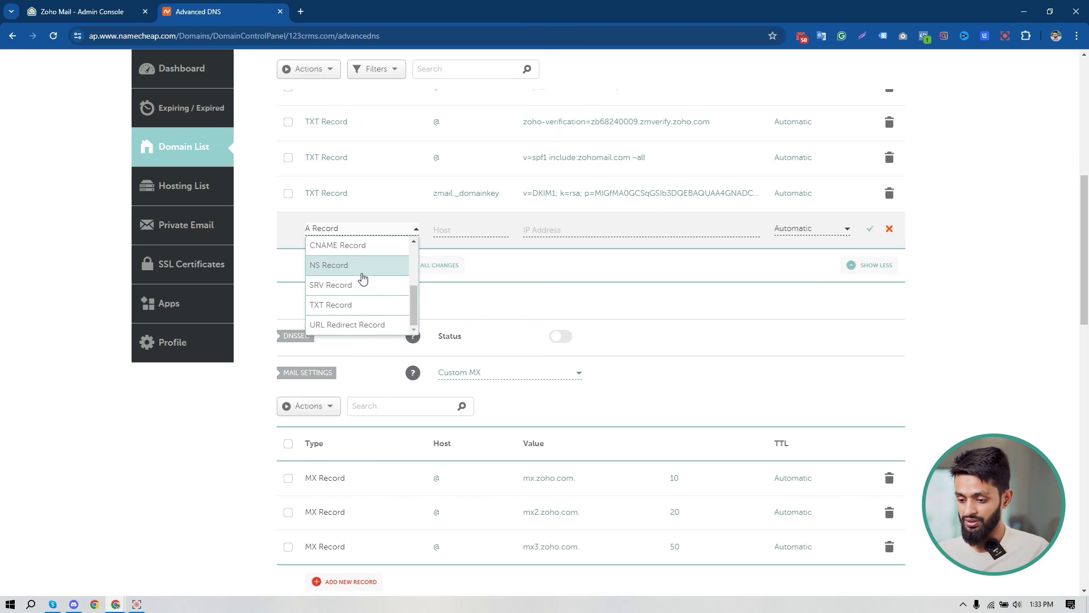
pyautogui.click(358, 305)
pyautogui.click(450, 232)
pyautogui.click(478, 271)
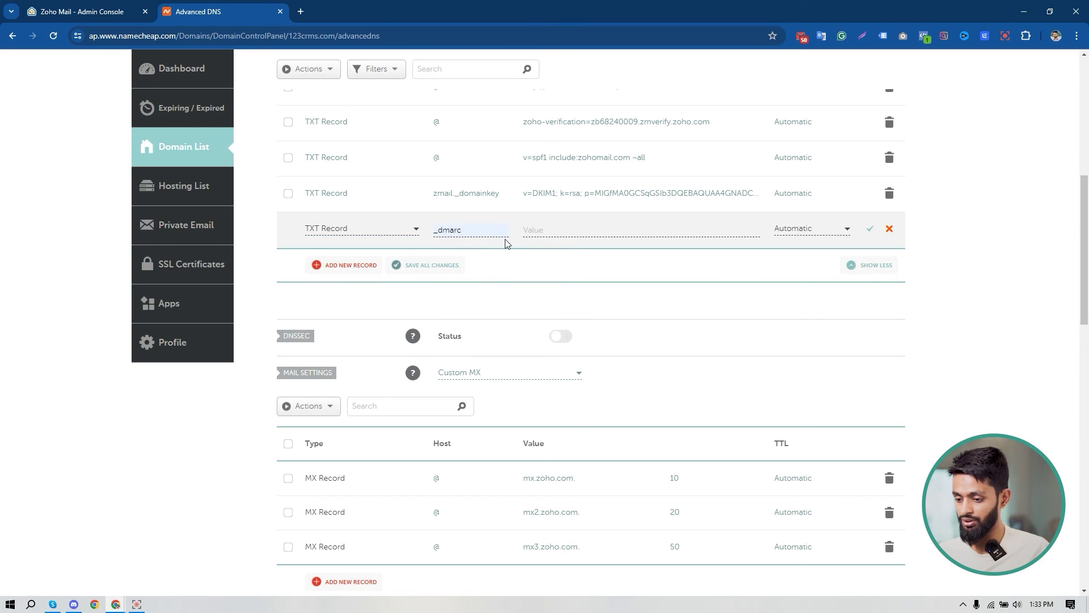
# Paste the generated DMARC TXT value from Zoho into the record and save it.
pyautogui.click(83, 11)
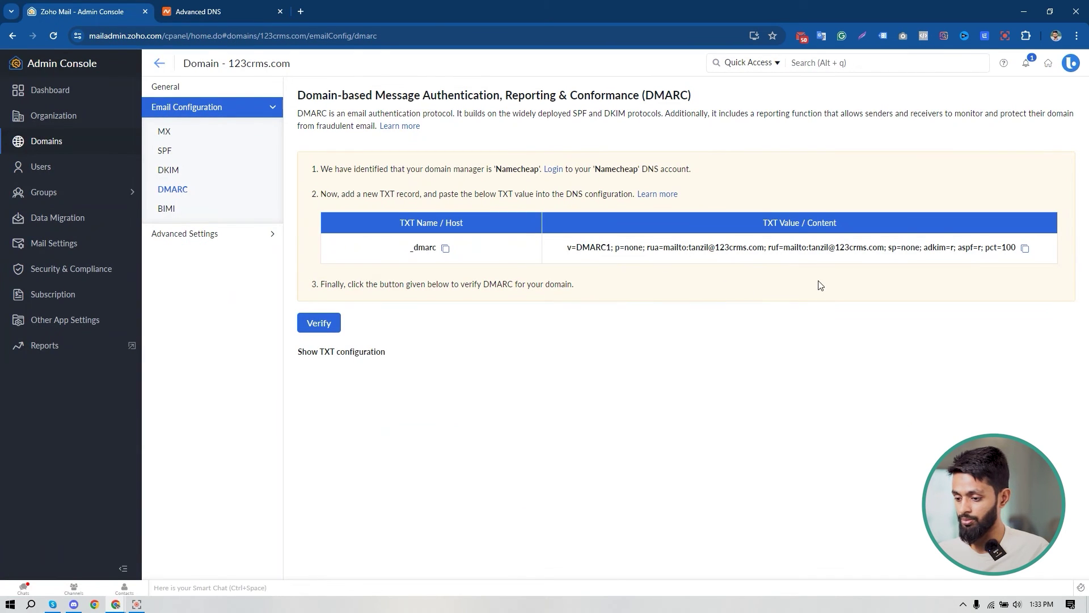
pyautogui.click(1025, 250)
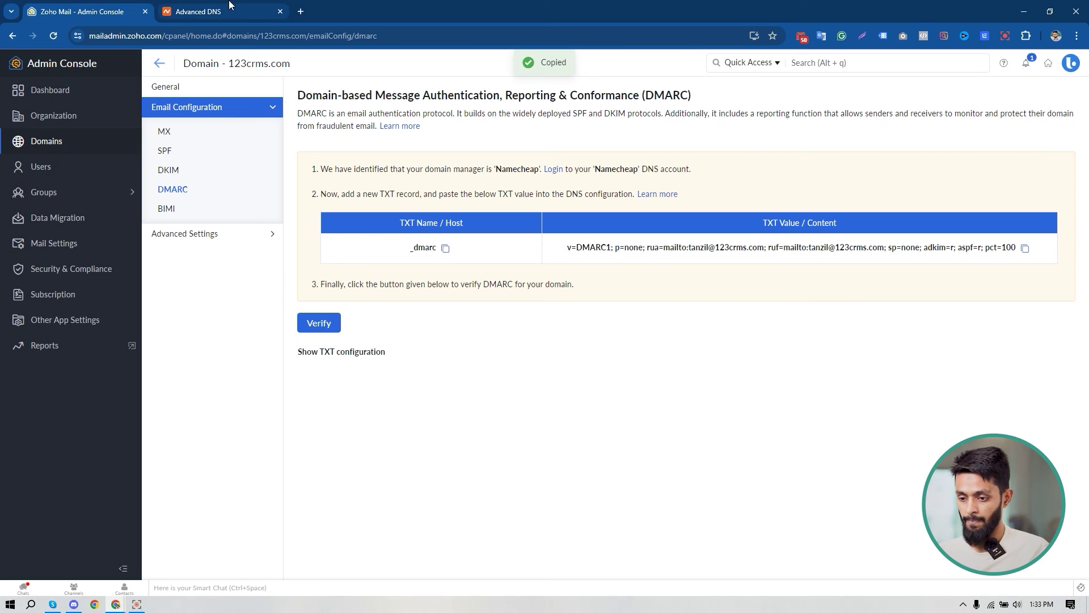
pyautogui.click(229, 6)
pyautogui.click(586, 229)
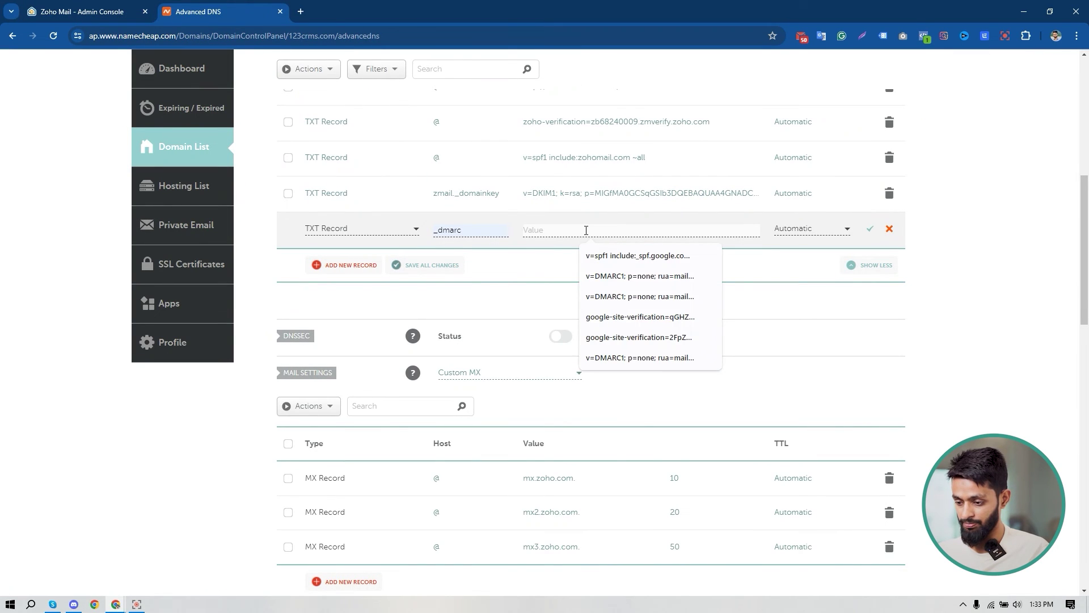
pyautogui.hotkey('ctrl', 'v')
pyautogui.click(443, 269)
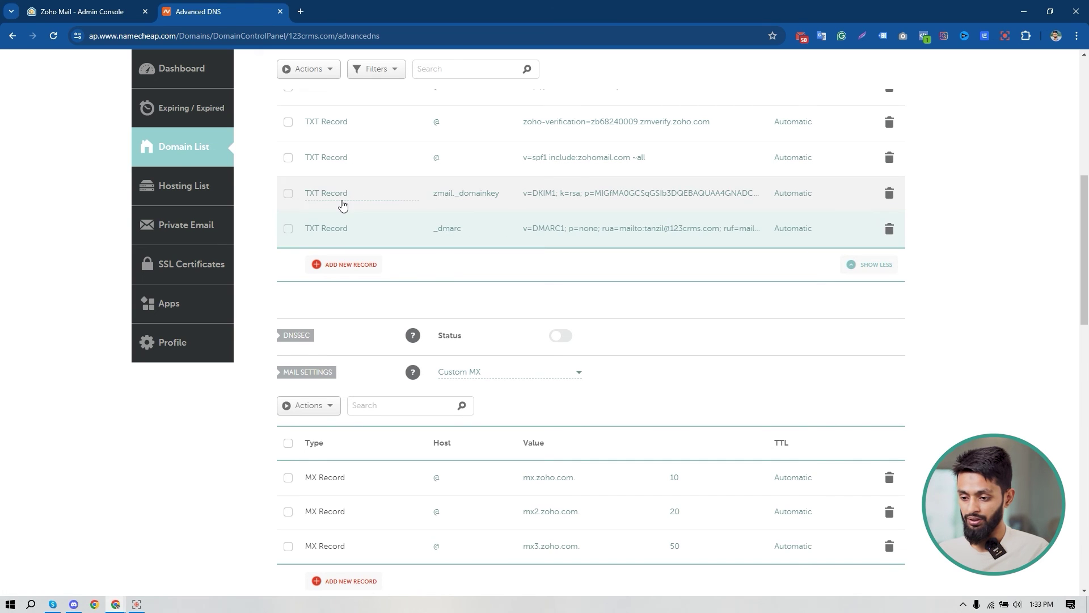
# Verify in Zoho that the DMARC record is pointed, then open the organization's Users list.
pyautogui.click(100, 8)
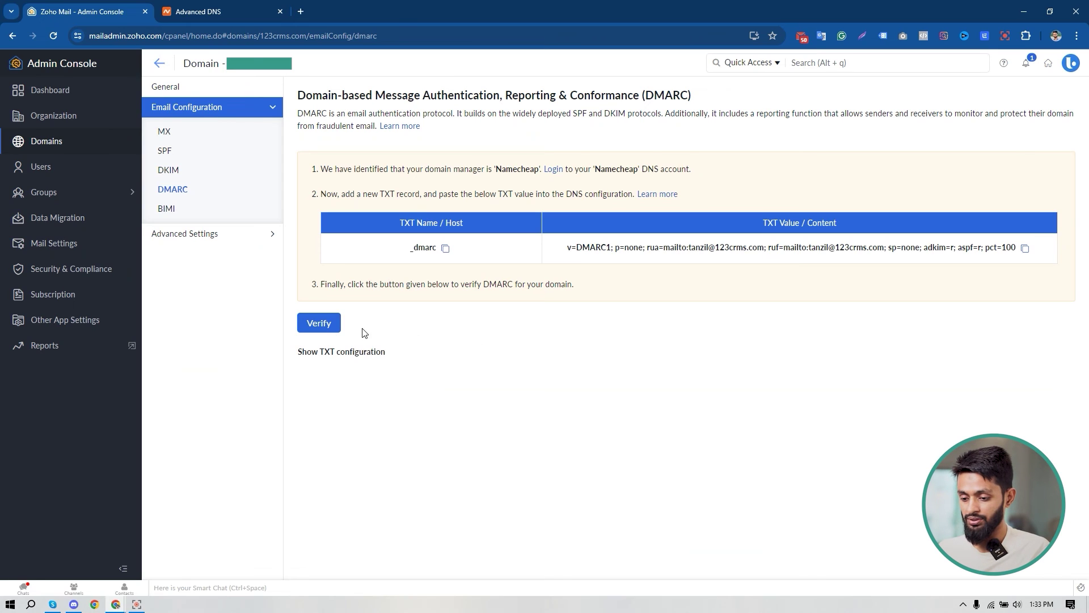
pyautogui.click(321, 325)
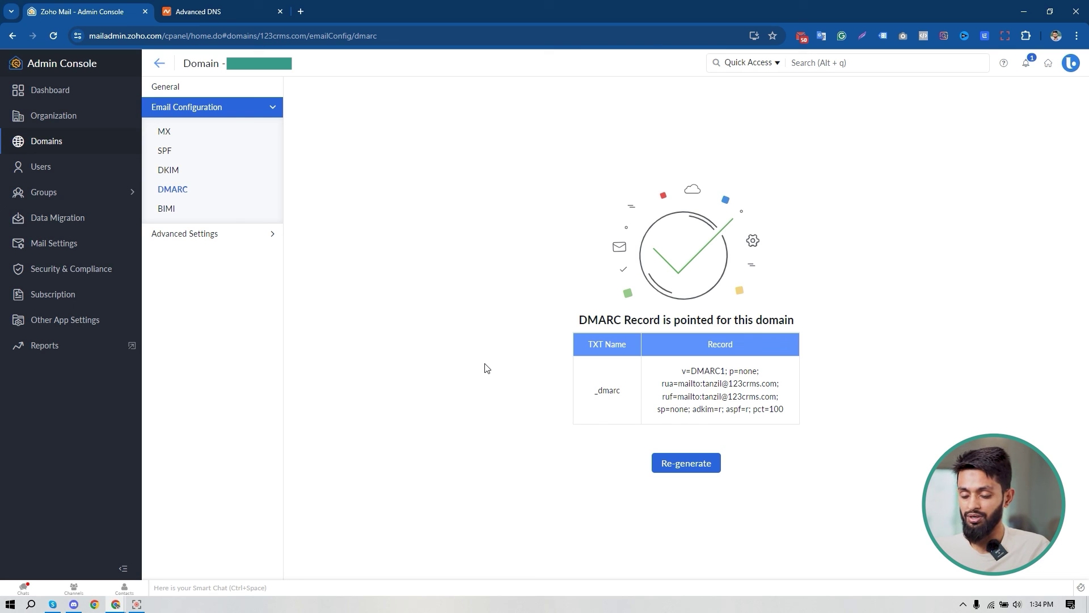
pyautogui.click(49, 173)
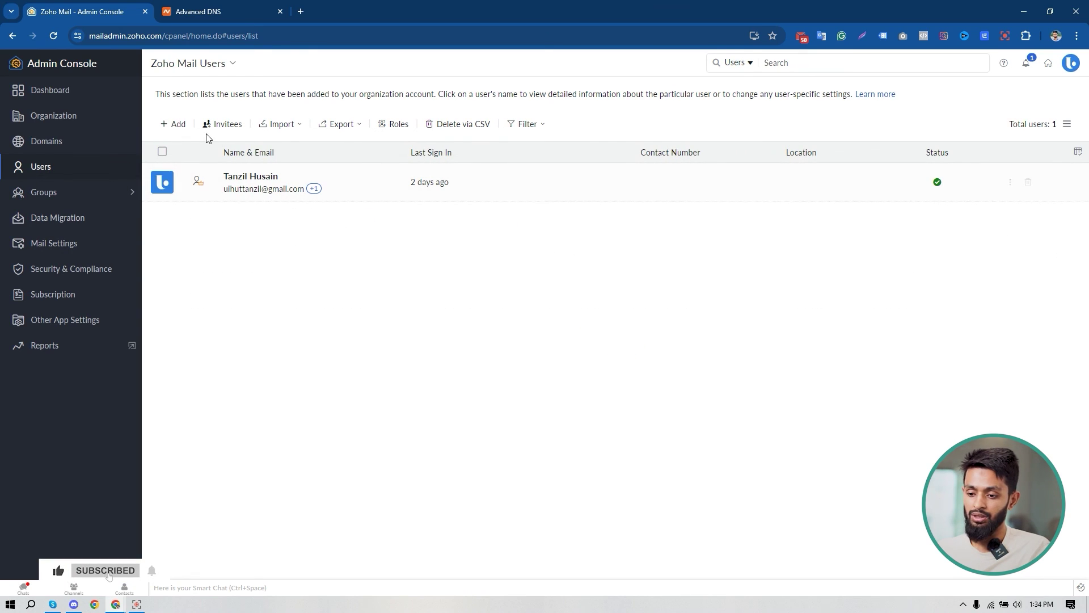
# Open the Add user form with a prefilled username and password for 123crms.com.
pyautogui.click(177, 125)
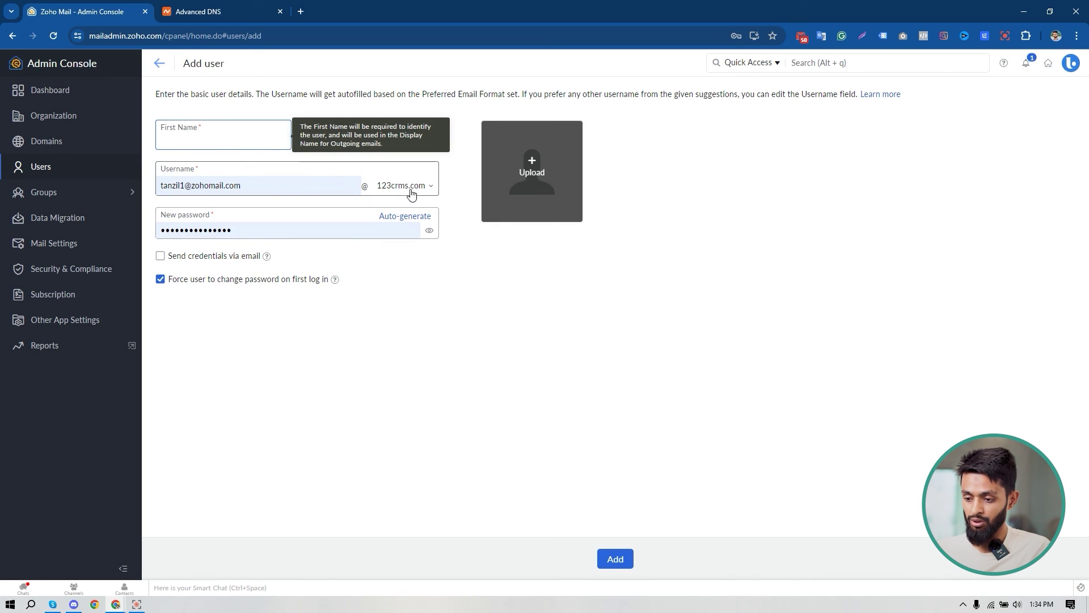
pyautogui.click(413, 191)
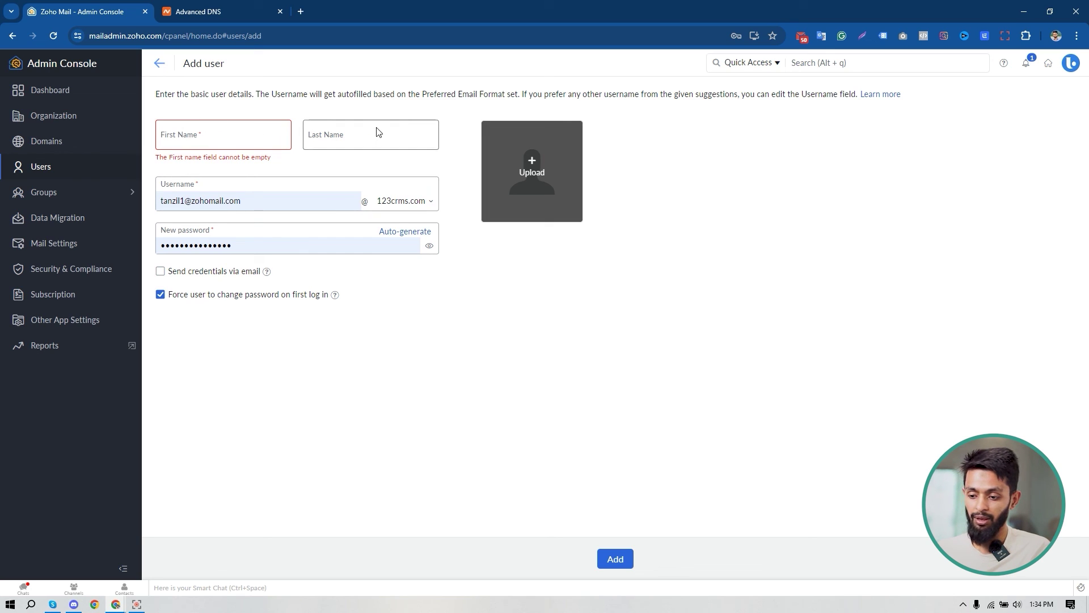
pyautogui.moveTo(334, 295)
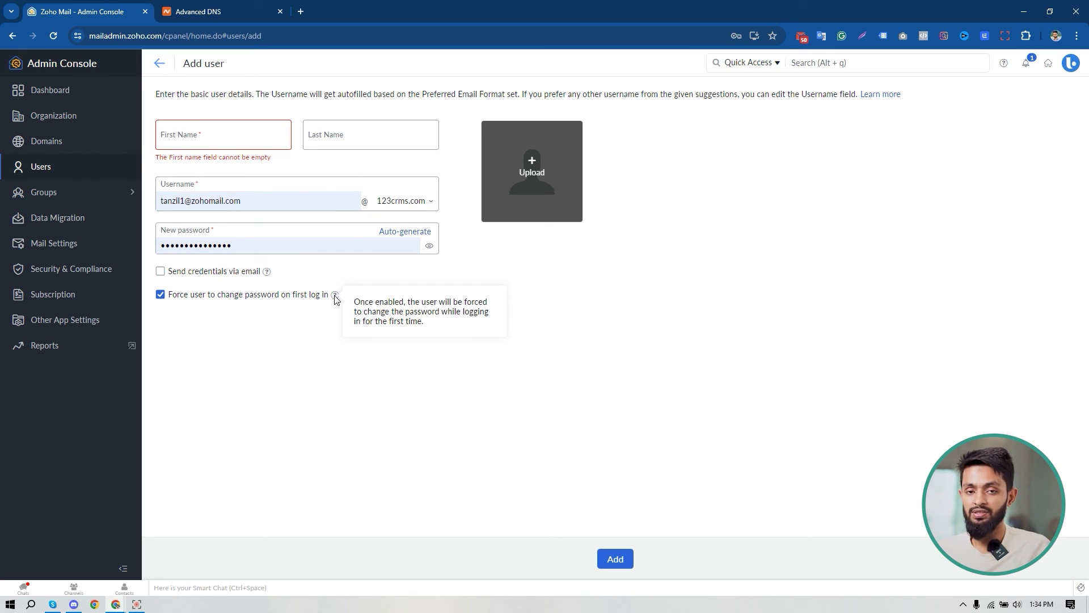